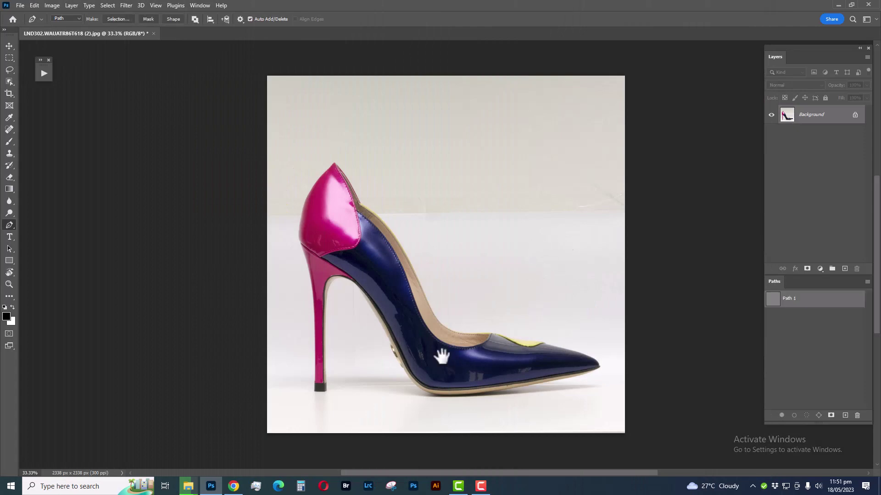
Start Path 1 with the Pen tool along the bottom edge of the tan sole toward the toe.
{"action": "left_click", "coordinate": [420, 382]}
{"action": "left_click_drag", "start_coordinate": [413, 321], "coordinate": [405, 179]}
{"action": "left_click", "coordinate": [390, 161]}
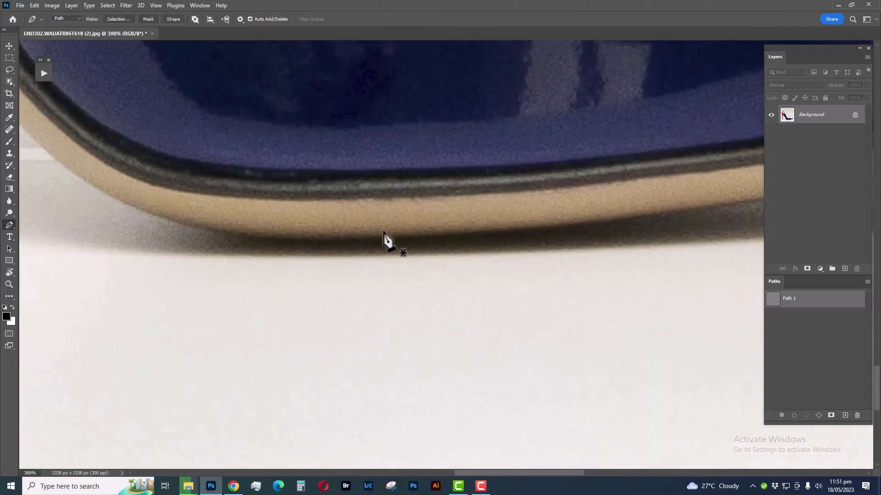
{"action": "scroll", "coordinate": [521, 231], "scroll_direction": "down", "scroll_amount": 1}
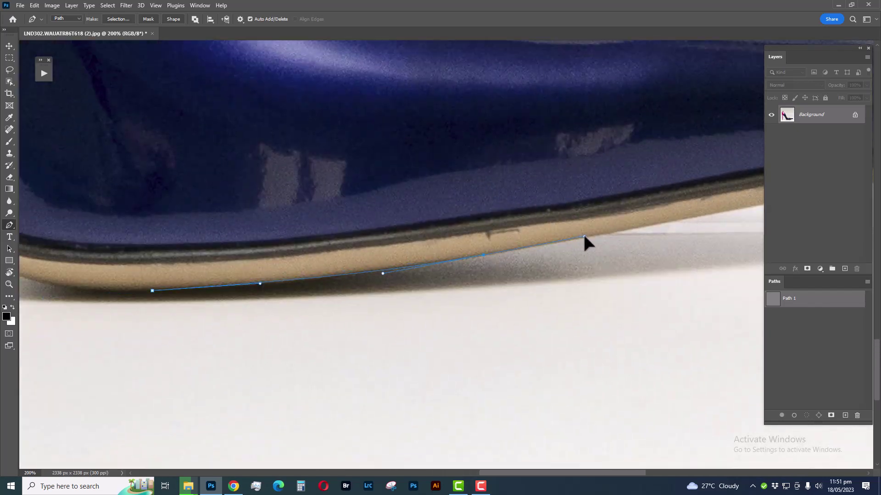
{"action": "left_click_drag", "start_coordinate": [584, 237], "coordinate": [401, 258]}
{"action": "left_click", "coordinate": [494, 232]}
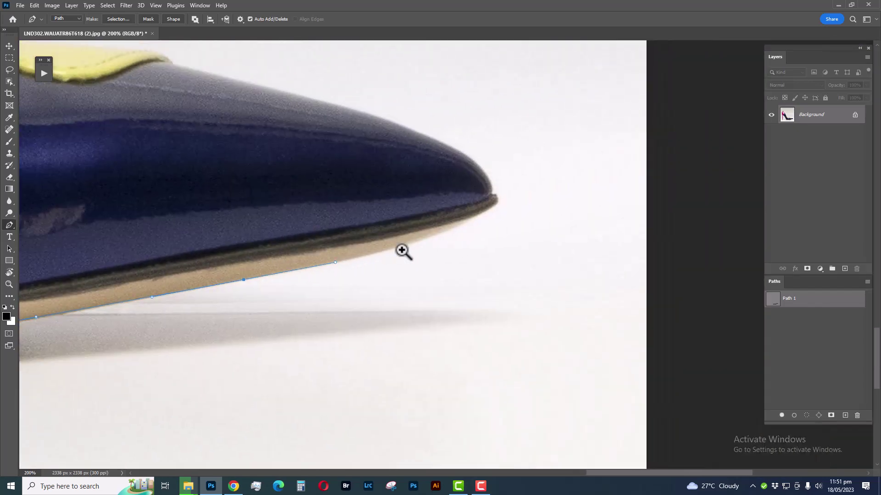
{"action": "scroll", "coordinate": [402, 251], "scroll_direction": "up", "scroll_amount": 1}
{"action": "left_click_drag", "start_coordinate": [452, 228], "coordinate": [489, 218]}
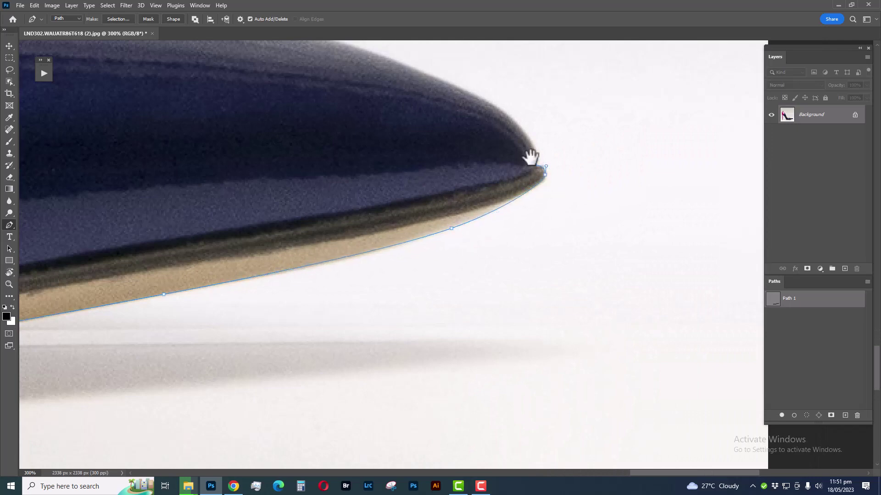
{"action": "mouse_move", "coordinate": [531, 157]}
{"action": "left_mouse_down"}
{"action": "mouse_move", "coordinate": [517, 226]}
{"action": "mouse_move", "coordinate": [624, 305]}
{"action": "left_mouse_up"}
Continue the path along the shoe's top edge and lining to the pink heel counter tip.
{"action": "left_click_drag", "start_coordinate": [338, 183], "coordinate": [555, 242]}
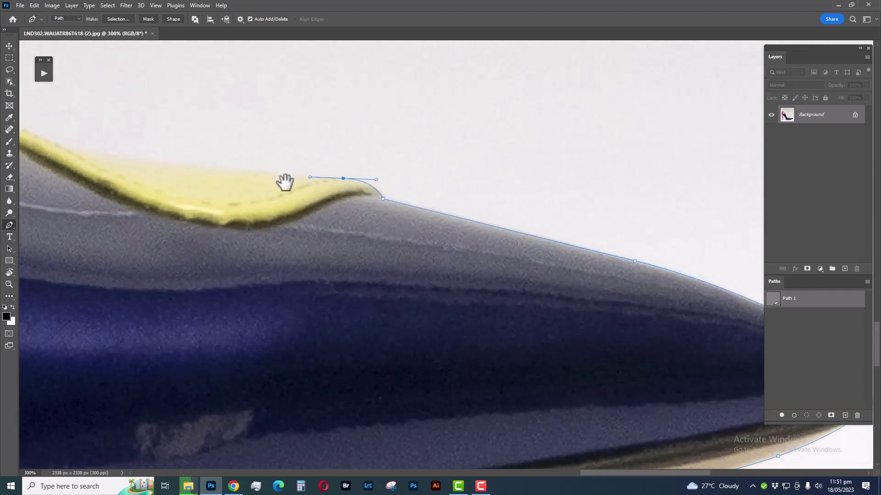
{"action": "left_click_drag", "start_coordinate": [285, 182], "coordinate": [409, 215]}
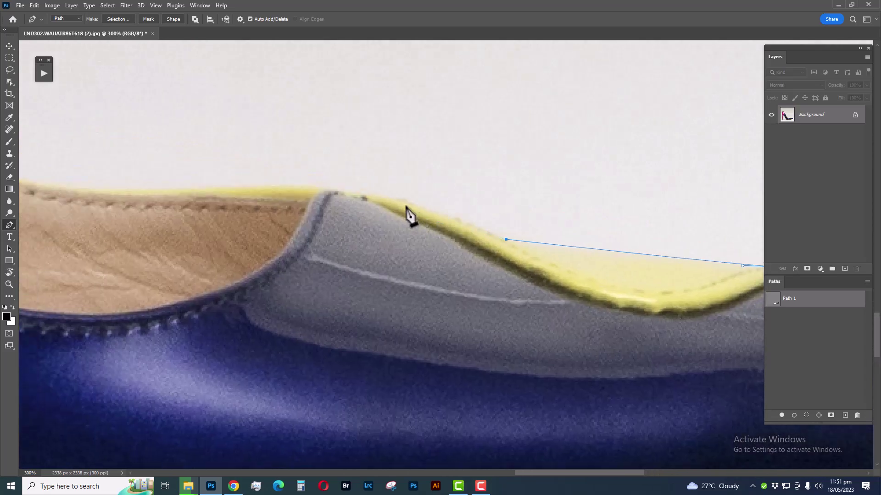
{"action": "mouse_move", "coordinate": [310, 189]}
{"action": "left_mouse_down"}
{"action": "mouse_move", "coordinate": [285, 189]}
{"action": "mouse_move", "coordinate": [439, 215]}
{"action": "left_mouse_up"}
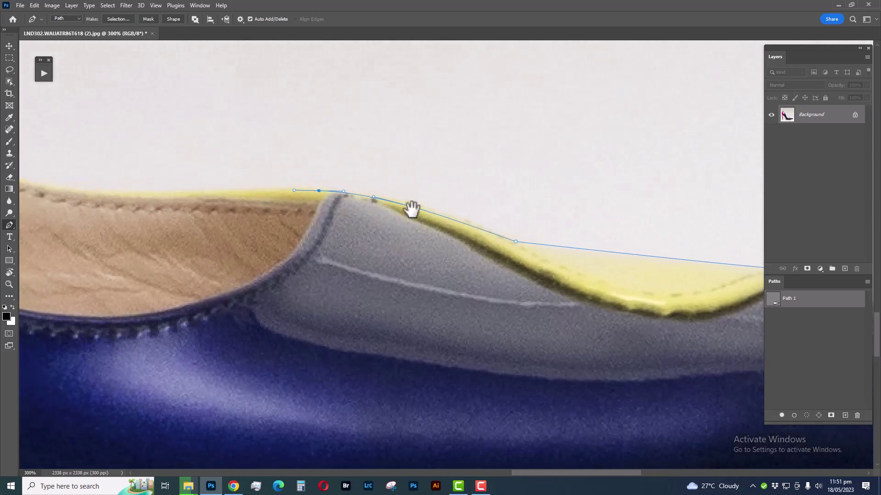
{"action": "left_click_drag", "start_coordinate": [376, 208], "coordinate": [526, 280]}
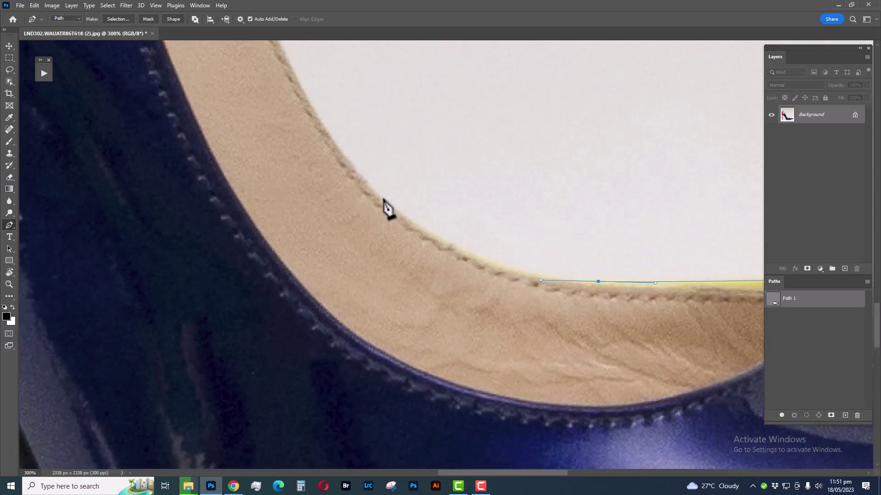
{"action": "left_click_drag", "start_coordinate": [377, 195], "coordinate": [320, 130]}
{"action": "left_click", "coordinate": [319, 130], "text": "alt"}
{"action": "left_click_drag", "start_coordinate": [379, 256], "coordinate": [386, 269]}
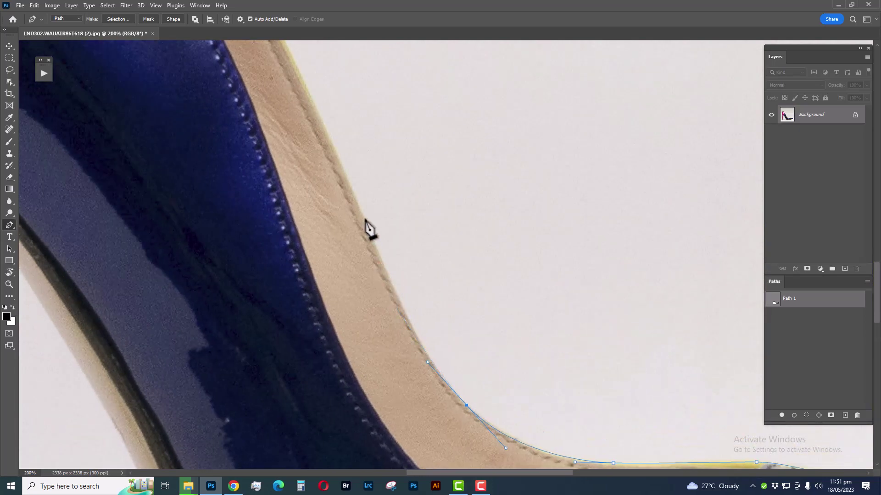
{"action": "mouse_move", "coordinate": [362, 217]}
{"action": "left_mouse_down"}
{"action": "mouse_move", "coordinate": [327, 132]}
{"action": "mouse_move", "coordinate": [381, 251]}
{"action": "left_mouse_up"}
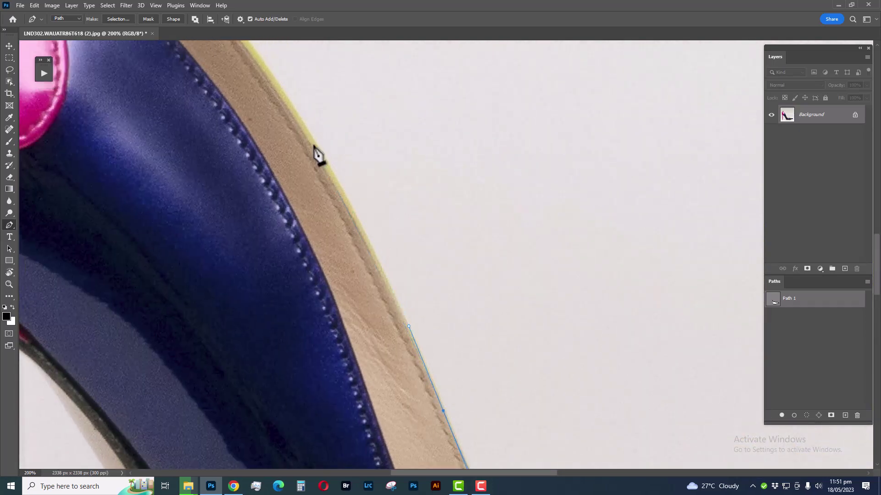
{"action": "mouse_move", "coordinate": [311, 135]}
{"action": "left_mouse_down"}
{"action": "mouse_move", "coordinate": [277, 83]}
{"action": "mouse_move", "coordinate": [430, 293]}
{"action": "mouse_move", "coordinate": [392, 281]}
{"action": "left_mouse_up"}
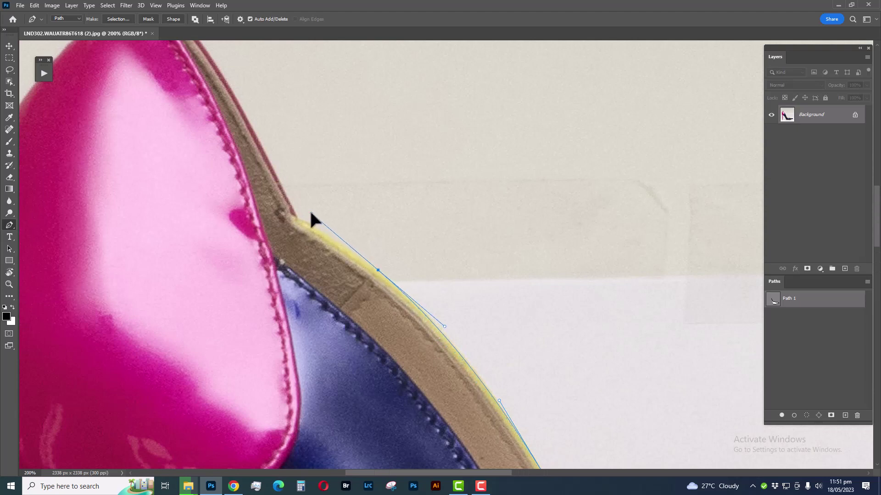
{"action": "left_click_drag", "start_coordinate": [296, 216], "coordinate": [326, 227]}
{"action": "left_click_drag", "start_coordinate": [238, 100], "coordinate": [388, 256]}
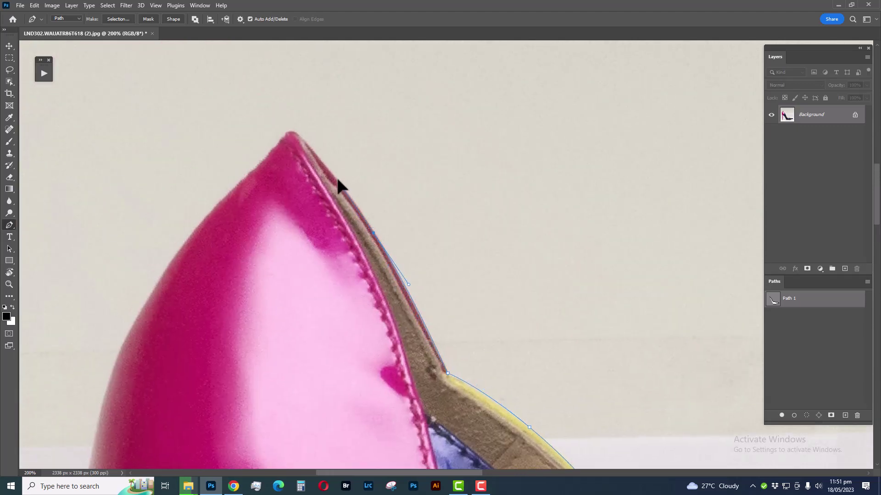
{"action": "scroll", "coordinate": [417, 267], "scroll_direction": "up", "scroll_amount": 2}
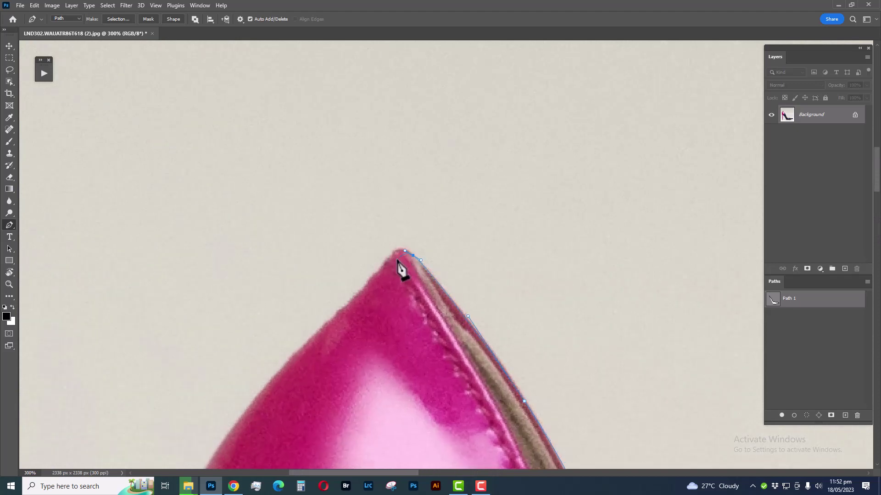
Extend the path down the back of the pink heel and around its black tip.
{"action": "scroll", "coordinate": [383, 295], "scroll_direction": "down", "scroll_amount": 2}
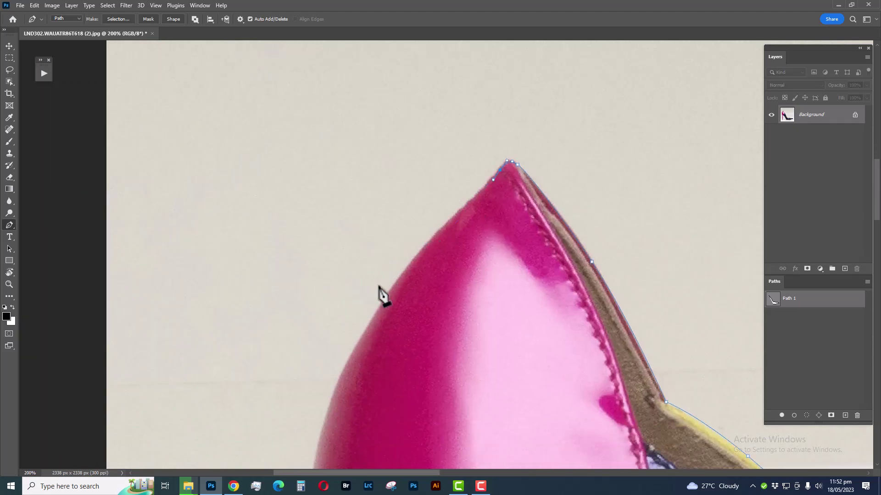
{"action": "left_click_drag", "start_coordinate": [349, 356], "coordinate": [409, 230]}
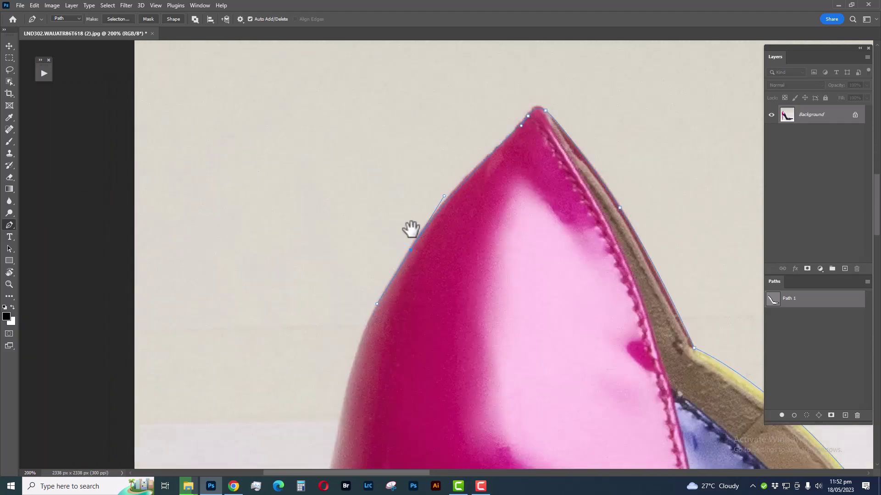
{"action": "left_click_drag", "start_coordinate": [415, 308], "coordinate": [406, 248]}
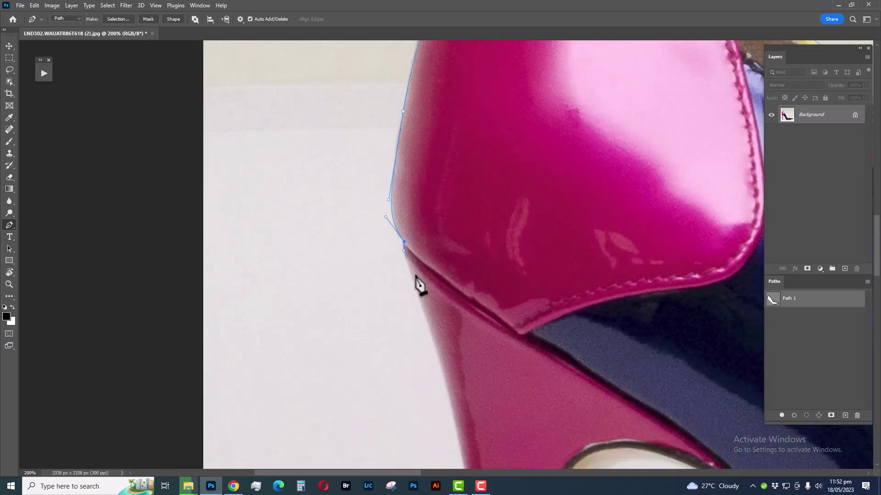
{"action": "left_click_drag", "start_coordinate": [418, 285], "coordinate": [407, 225]}
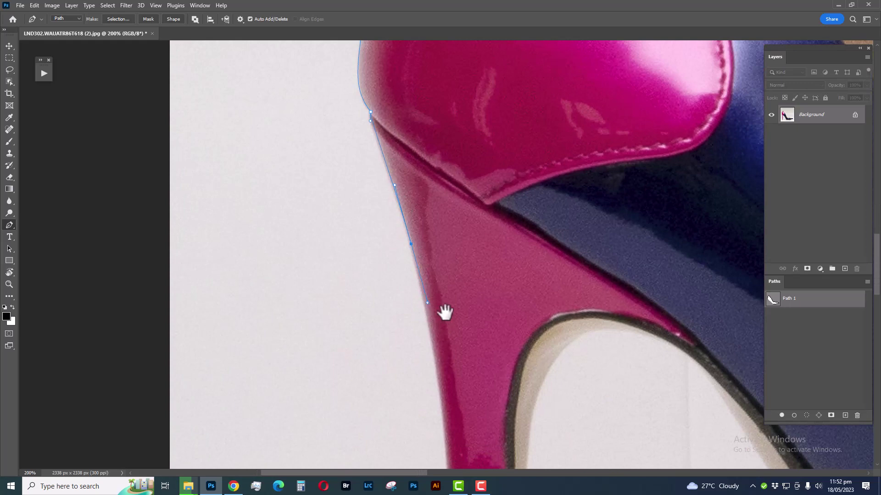
{"action": "left_click_drag", "start_coordinate": [443, 312], "coordinate": [424, 135]}
{"action": "left_click_drag", "start_coordinate": [431, 375], "coordinate": [437, 349]}
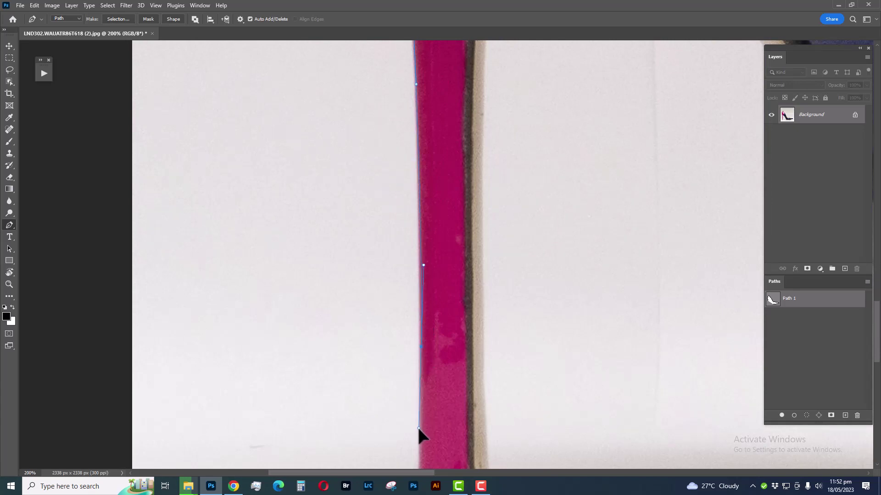
{"action": "left_click_drag", "start_coordinate": [421, 431], "coordinate": [415, 189]}
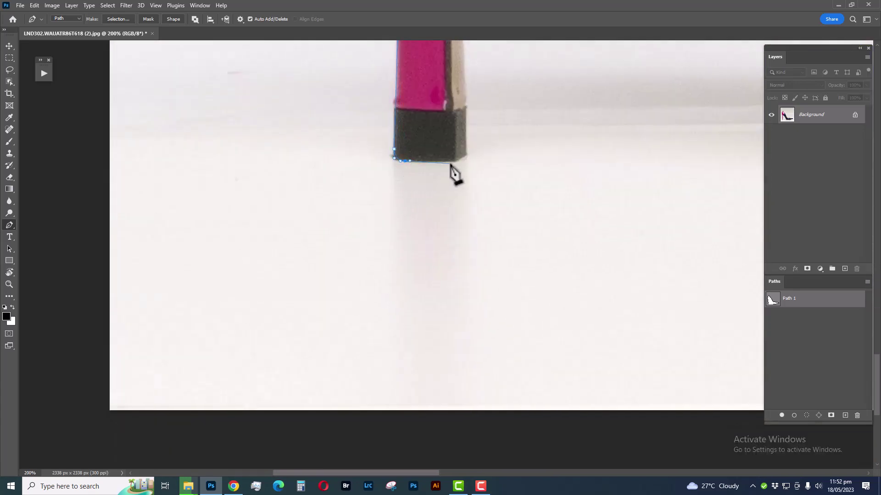
{"action": "left_click_drag", "start_coordinate": [470, 123], "coordinate": [467, 249]}
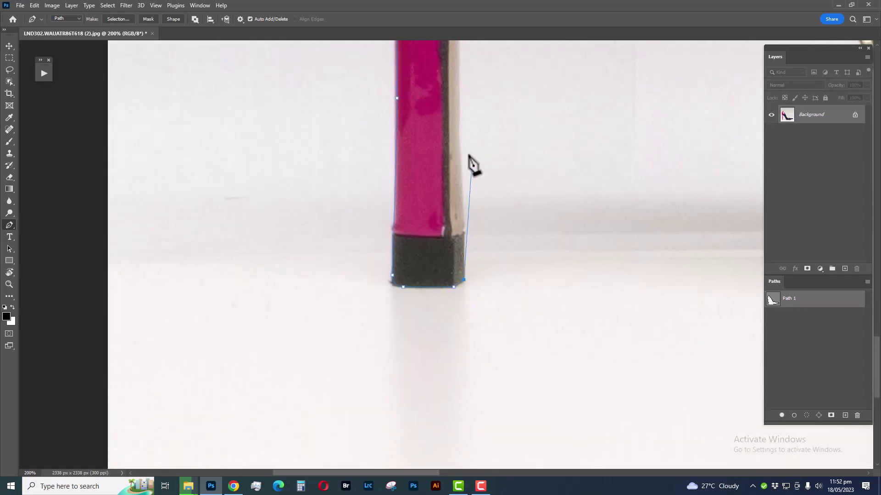
{"action": "left_click_drag", "start_coordinate": [463, 84], "coordinate": [487, 213]}
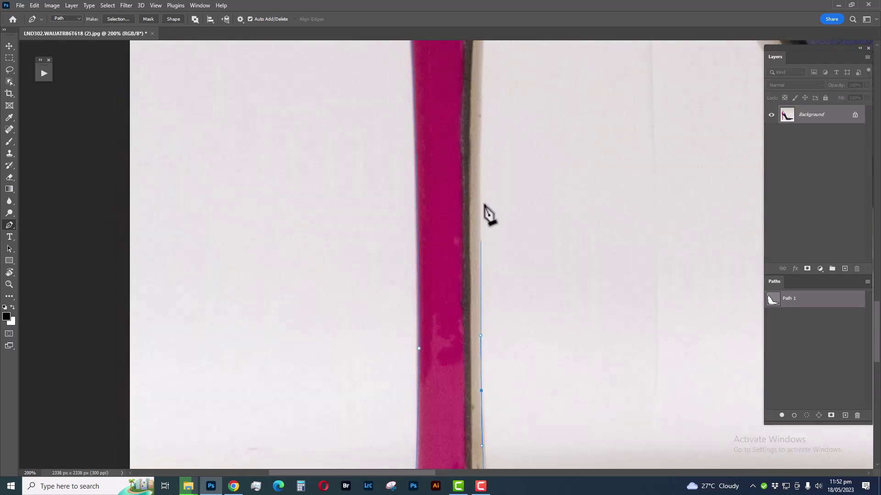
{"action": "left_click_drag", "start_coordinate": [480, 68], "coordinate": [460, 246]}
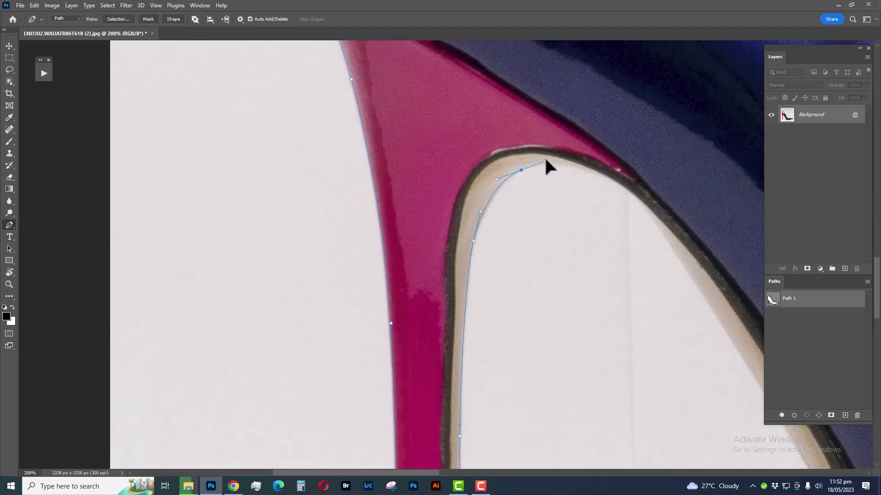
Curve the path around the heel arch and along the underside of the sole.
{"action": "left_click_drag", "start_coordinate": [545, 161], "coordinate": [548, 160]}
{"action": "left_click", "coordinate": [628, 189]}
{"action": "left_click_drag", "start_coordinate": [656, 223], "coordinate": [501, 63]}
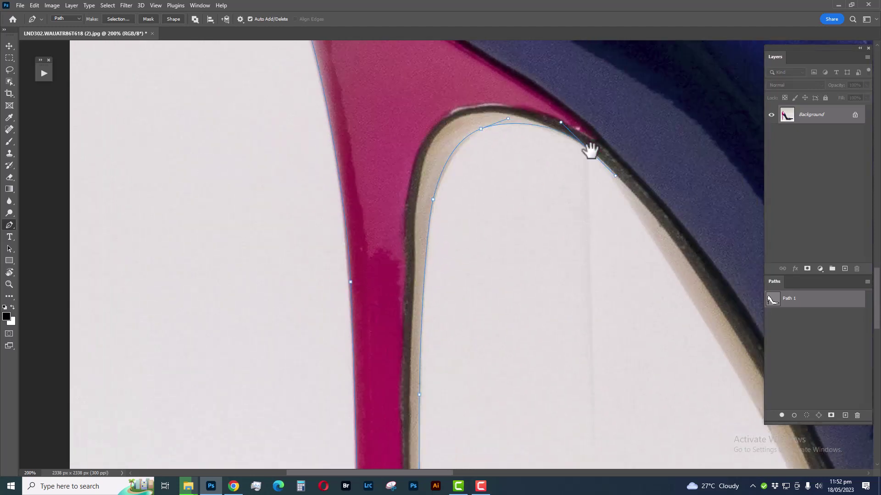
{"action": "left_click_drag", "start_coordinate": [594, 207], "coordinate": [603, 220]}
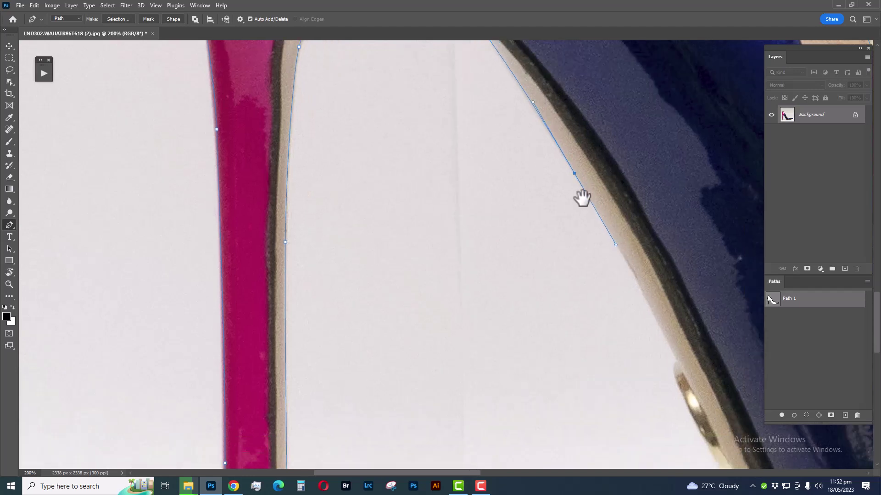
{"action": "left_click_drag", "start_coordinate": [634, 277], "coordinate": [563, 183]}
{"action": "left_click_drag", "start_coordinate": [599, 253], "coordinate": [550, 150]}
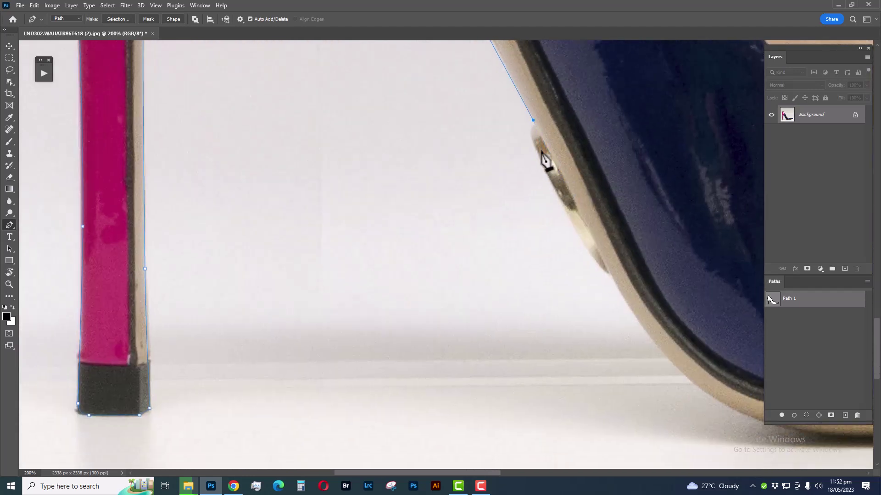
{"action": "left_click", "coordinate": [531, 136], "text": "ctrl"}
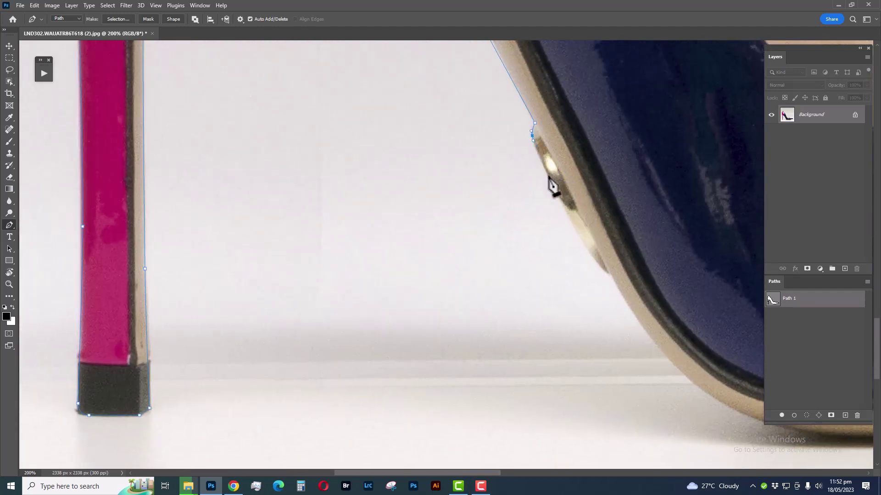
{"action": "left_click_drag", "start_coordinate": [575, 232], "coordinate": [523, 149]}
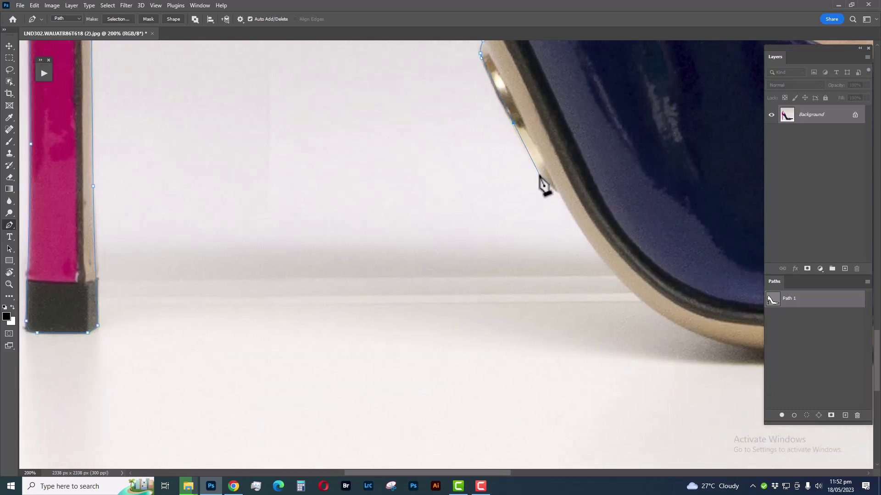
{"action": "left_click_drag", "start_coordinate": [626, 291], "coordinate": [538, 199]}
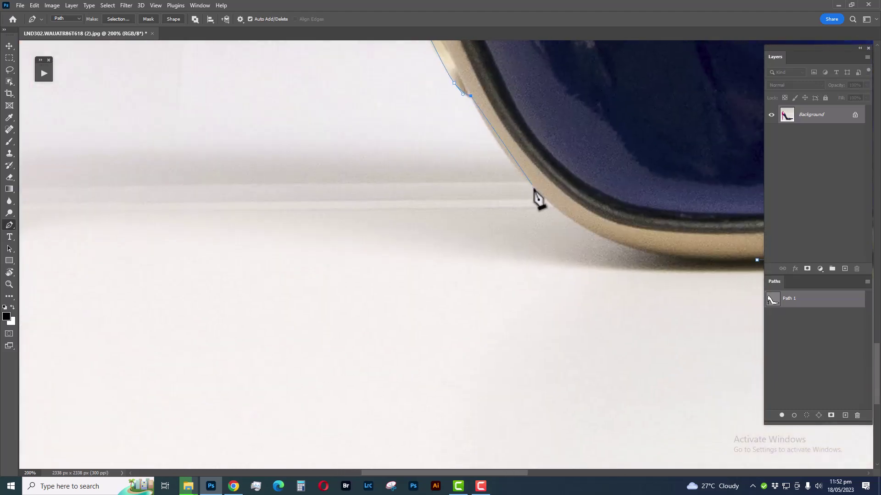
{"action": "left_click_drag", "start_coordinate": [578, 230], "coordinate": [345, 146]}
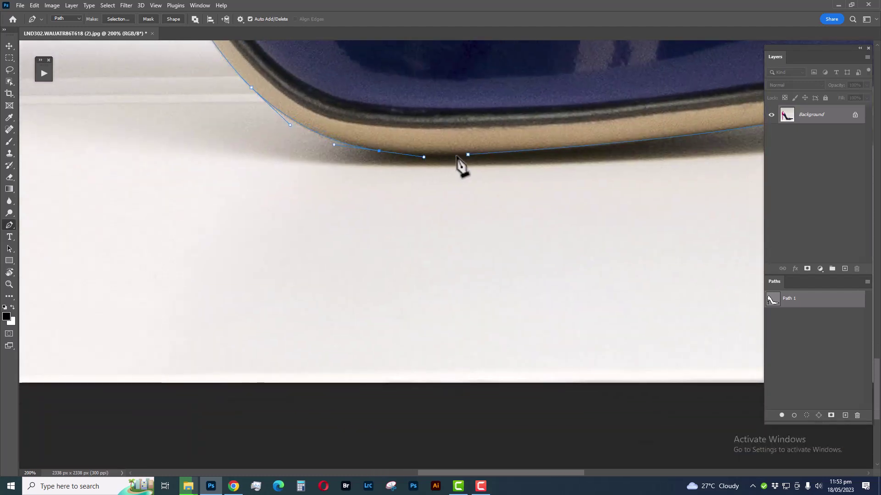
{"action": "left_click", "coordinate": [467, 155]}
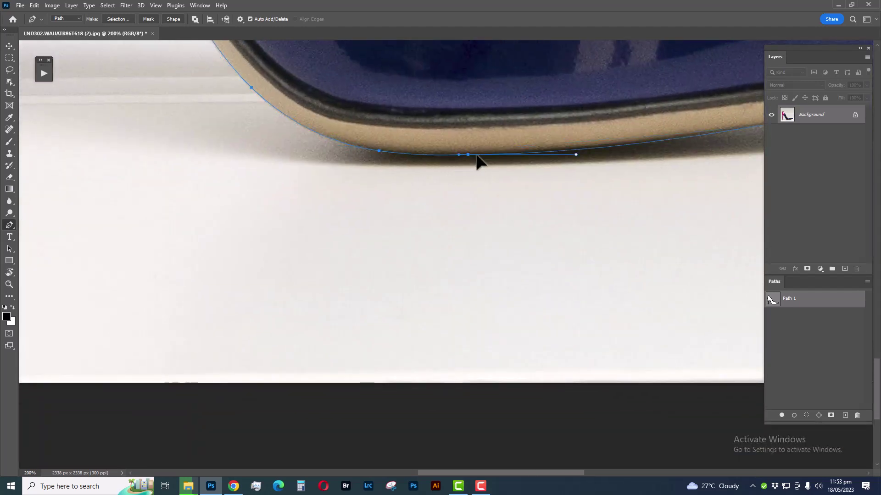
Zoom out to the whole outlined shoe and save the image as JPEG.
{"action": "left_click", "coordinate": [477, 157], "text": "alt"}
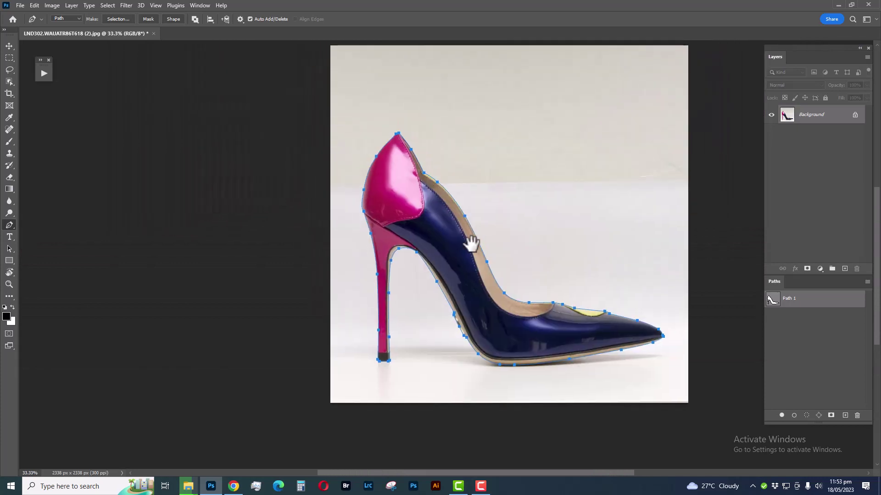
{"action": "key", "text": "ctrl+s"}
{"action": "key", "text": "Return"}
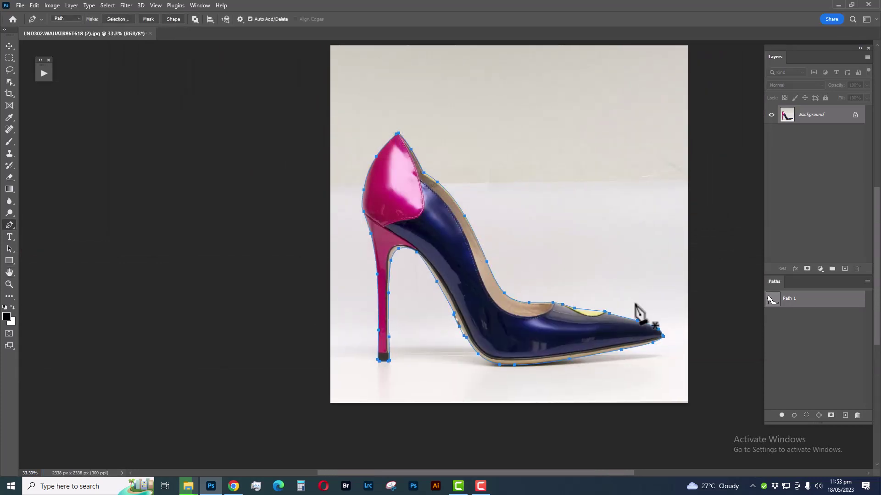
Check the shoe selection in Quick Mask, save again, and duplicate it onto Layer 1.
{"action": "left_click", "coordinate": [810, 330]}
{"action": "key", "text": "q"}
{"action": "left_click", "coordinate": [542, 296], "text": "ctrl"}
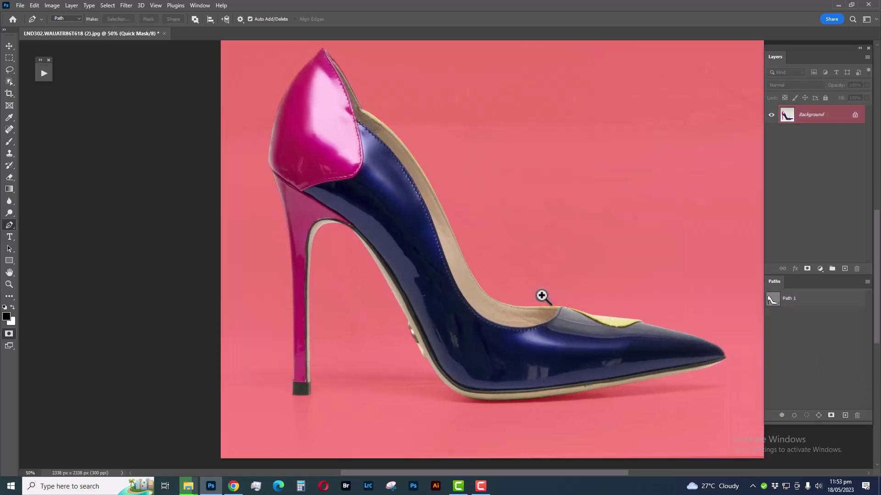
{"action": "left_click", "coordinate": [541, 296], "text": "ctrl+alt"}
{"action": "key", "text": "q"}
{"action": "key", "text": "ctrl+s"}
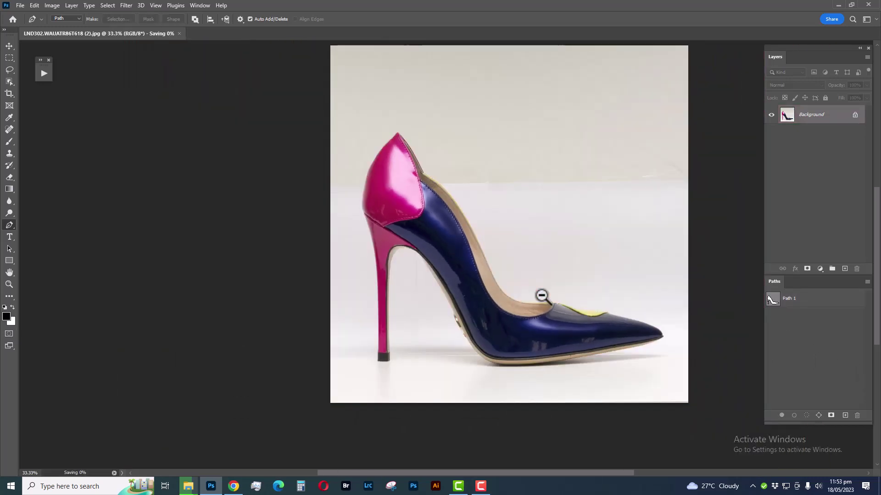
{"action": "key", "text": "ctrl+j"}
Zoom onto the sole and try a smaller Clone Stamp, dismissing the missing-source error.
{"action": "mouse_move", "coordinate": [493, 303]}
{"action": "left_mouse_down"}
{"action": "mouse_move", "coordinate": [518, 271]}
{"action": "mouse_move", "coordinate": [491, 338]}
{"action": "left_mouse_up"}
{"action": "key", "text": "s"}
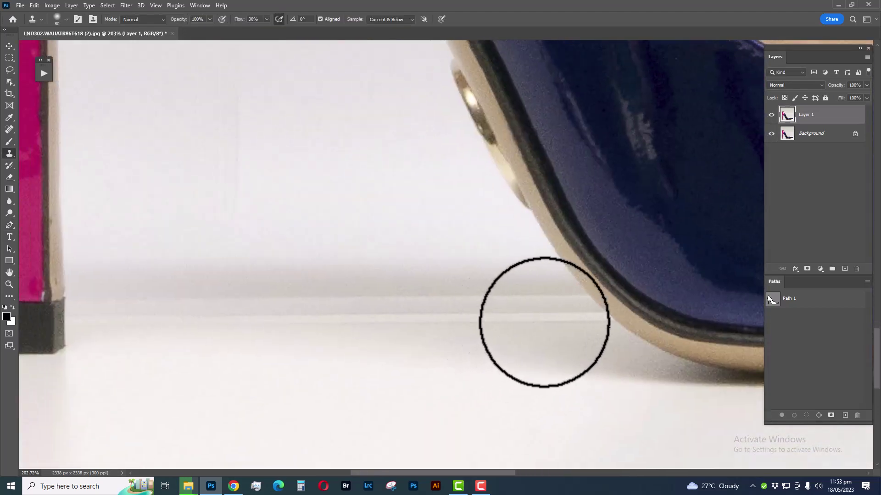
{"action": "key", "text": "bracketleft"}
{"action": "key", "text": "bracketleft"}
{"action": "key", "text": "bracketleft"}
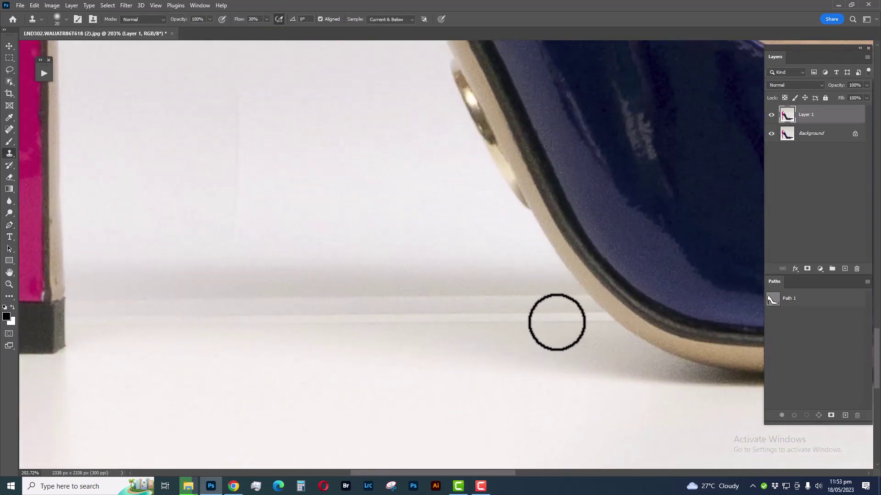
{"action": "left_click", "coordinate": [591, 321]}
{"action": "left_click", "coordinate": [416, 186]}
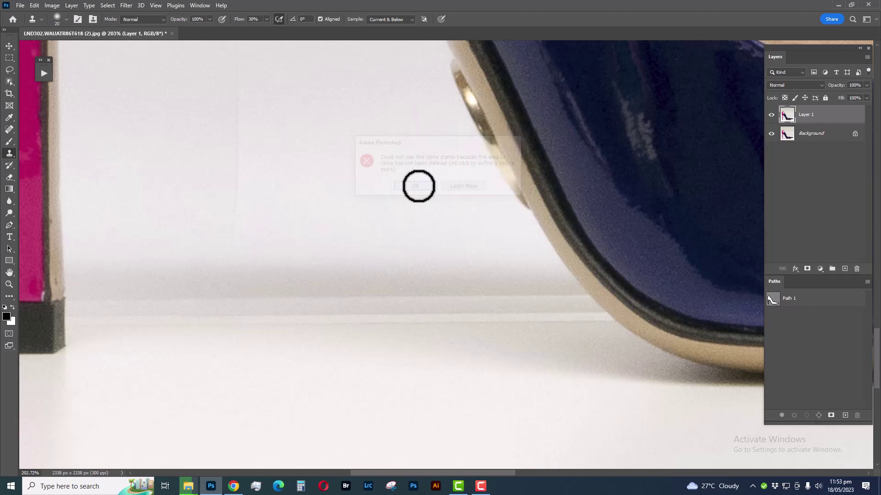
Spot-heal the table-edge line from beside the sole across toward the heel.
{"action": "key", "text": "j"}
{"action": "key", "text": "bracketleft"}
{"action": "key", "text": "bracketleft"}
{"action": "key", "text": "bracketleft"}
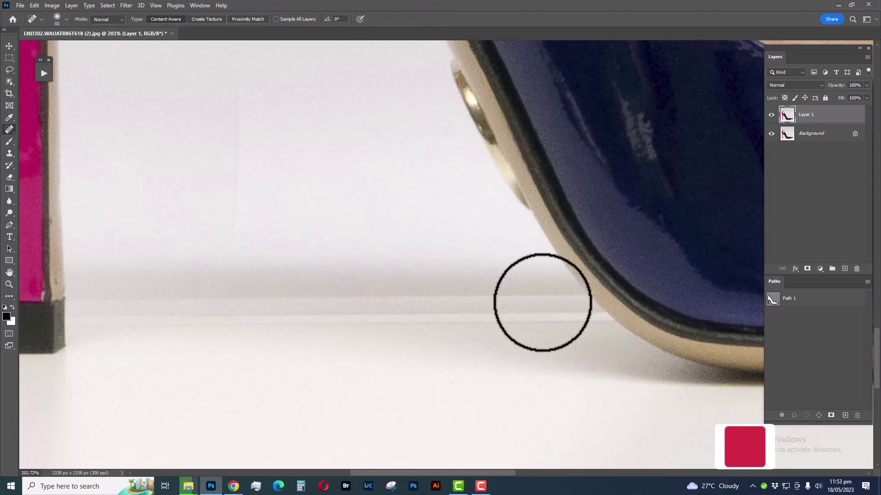
{"action": "key", "text": "bracketleft"}
{"action": "key", "text": "bracketleft"}
{"action": "key", "text": "bracketleft"}
{"action": "key", "text": "bracketleft"}
{"action": "key", "text": "bracketleft"}
{"action": "key", "text": "bracketleft"}
{"action": "left_click_drag", "start_coordinate": [596, 324], "coordinate": [403, 324]}
{"action": "left_click", "coordinate": [601, 321]}
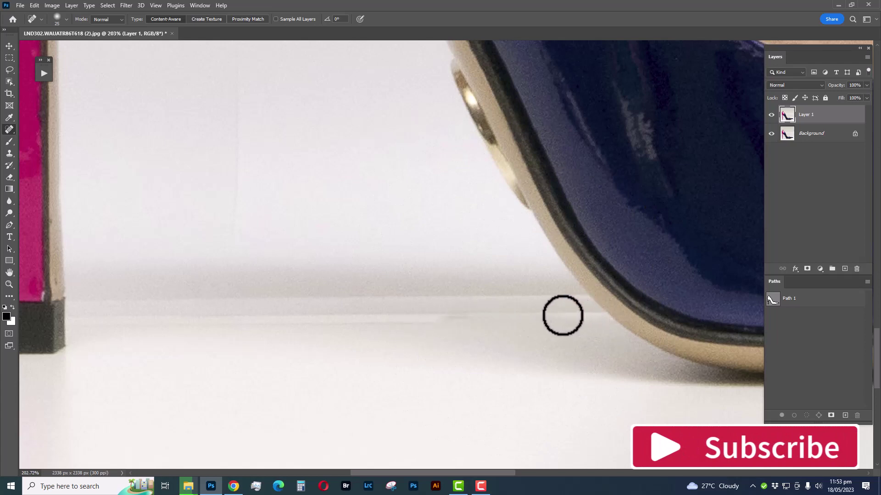
{"action": "left_click_drag", "start_coordinate": [563, 316], "coordinate": [317, 320]}
{"action": "scroll", "coordinate": [656, 328], "scroll_direction": "left", "scroll_amount": 5}
{"action": "mouse_move", "coordinate": [730, 321]}
{"action": "left_mouse_down"}
{"action": "mouse_move", "coordinate": [404, 311]}
{"action": "mouse_move", "coordinate": [431, 297]}
{"action": "mouse_move", "coordinate": [693, 295]}
{"action": "mouse_move", "coordinate": [472, 297]}
{"action": "mouse_move", "coordinate": [184, 320]}
{"action": "left_mouse_up"}
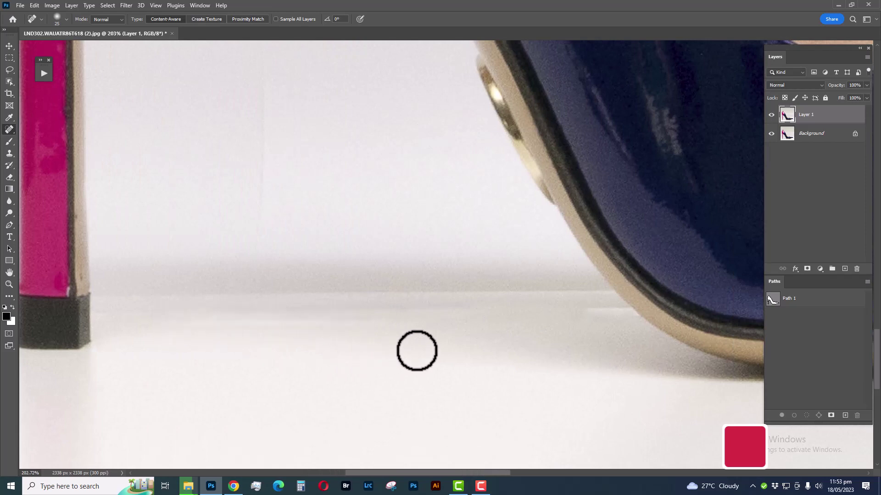
Enlarge the Clone Stamp, sample clean floor, and frame the heel tip.
{"action": "key", "text": "s"}
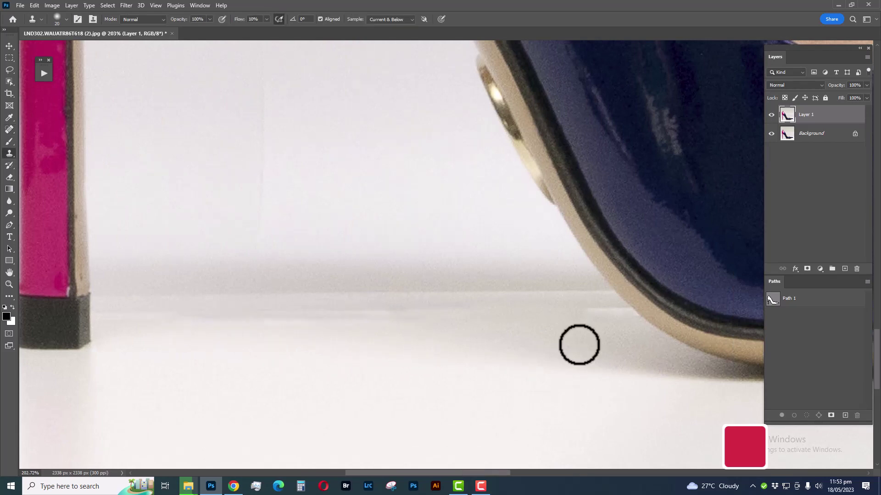
{"action": "key", "text": "bracketright"}
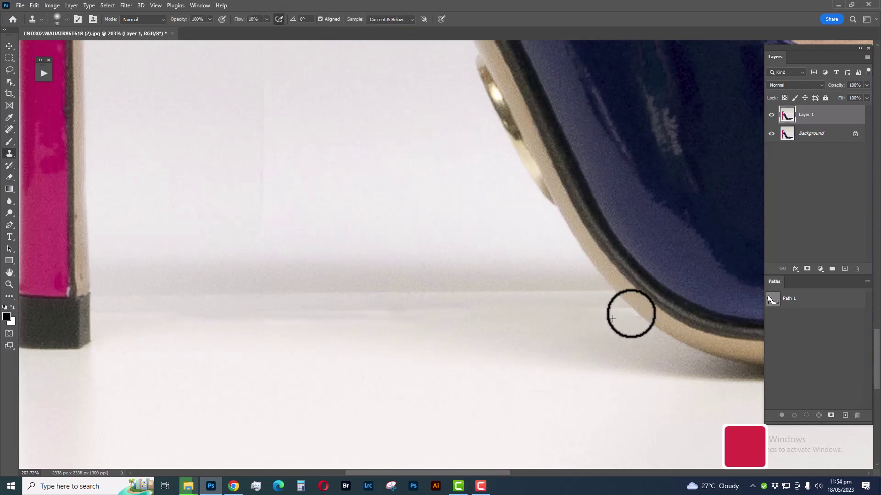
{"action": "left_click", "coordinate": [421, 332], "text": "alt"}
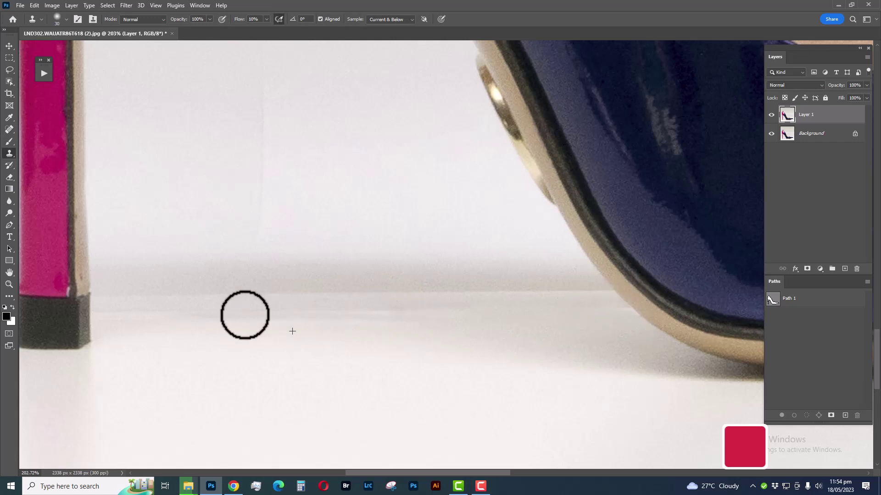
{"action": "left_click_drag", "start_coordinate": [324, 324], "coordinate": [480, 324]}
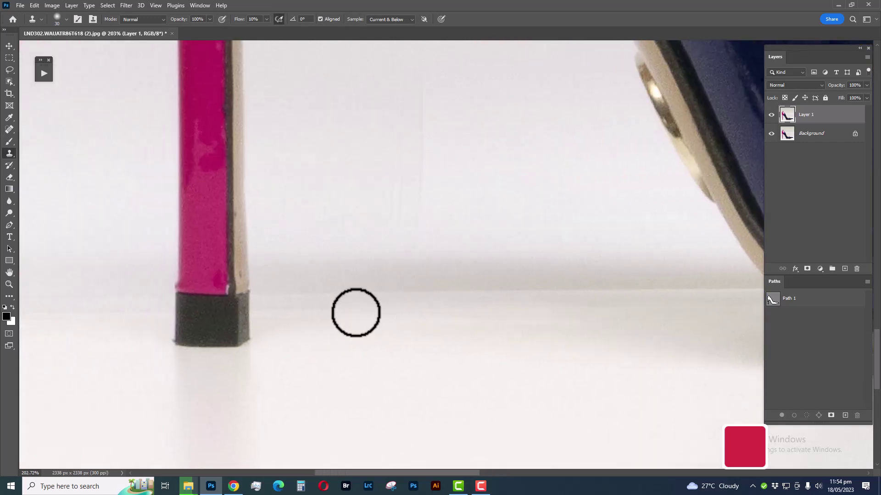
{"action": "left_click", "coordinate": [557, 311], "text": "alt"}
Spot-heal the dark scuff and reflection spots on the blue side above the sole.
{"action": "scroll", "coordinate": [479, 299], "scroll_direction": "down", "scroll_amount": 2}
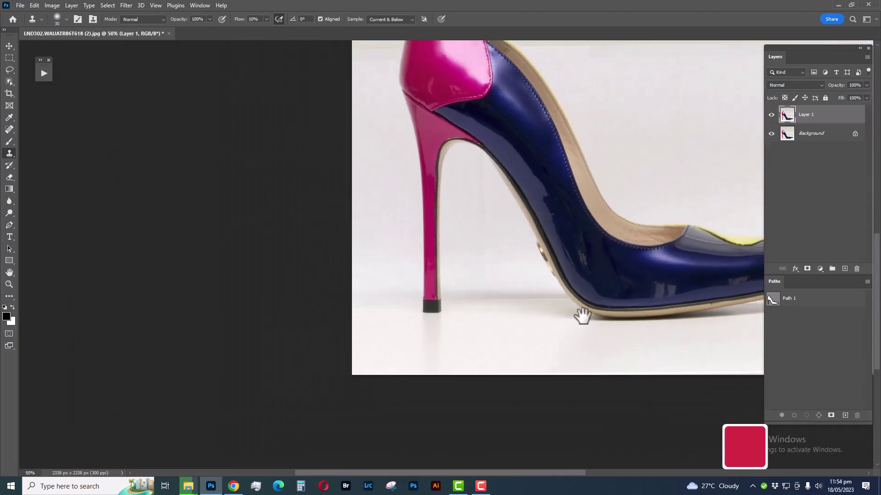
{"action": "scroll", "coordinate": [582, 315], "scroll_direction": "up", "scroll_amount": 2}
{"action": "scroll", "coordinate": [508, 311], "scroll_direction": "up", "scroll_amount": 3}
{"action": "key", "text": "j"}
{"action": "mouse_move", "coordinate": [580, 269]}
{"action": "left_mouse_down"}
{"action": "mouse_move", "coordinate": [466, 254]}
{"action": "mouse_move", "coordinate": [531, 242]}
{"action": "mouse_move", "coordinate": [590, 216]}
{"action": "left_mouse_up"}
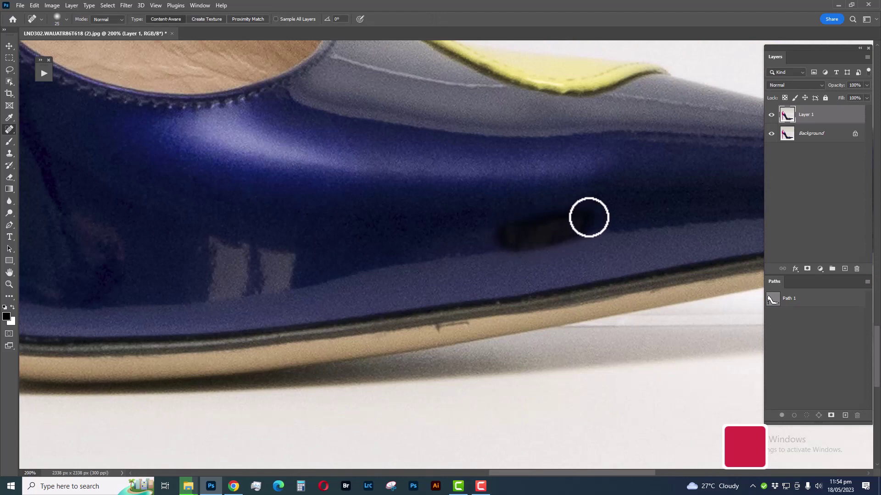
{"action": "mouse_move", "coordinate": [373, 246]}
{"action": "left_mouse_down"}
{"action": "mouse_move", "coordinate": [419, 247]}
{"action": "mouse_move", "coordinate": [495, 276]}
{"action": "mouse_move", "coordinate": [453, 255]}
{"action": "mouse_move", "coordinate": [390, 280]}
{"action": "left_mouse_up"}
{"action": "key", "text": "bracketright"}
{"action": "key", "text": "s"}
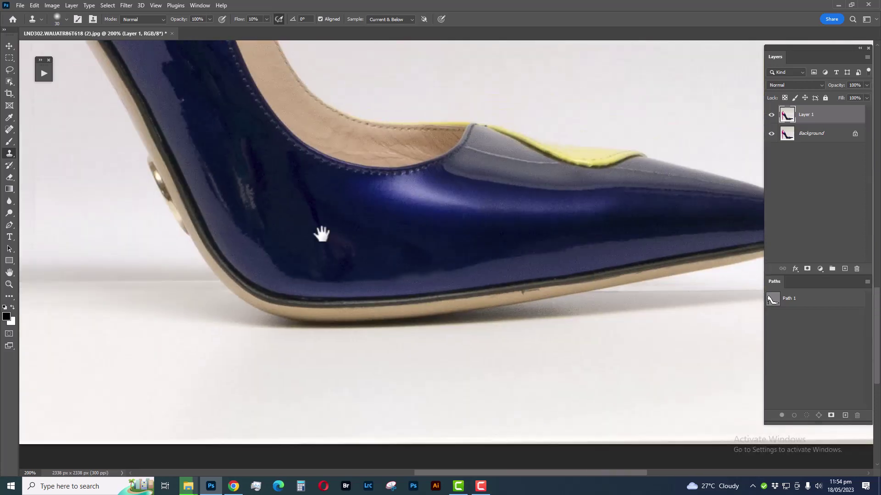
{"action": "left_click_drag", "start_coordinate": [368, 248], "coordinate": [329, 276]}
{"action": "key", "text": "j"}
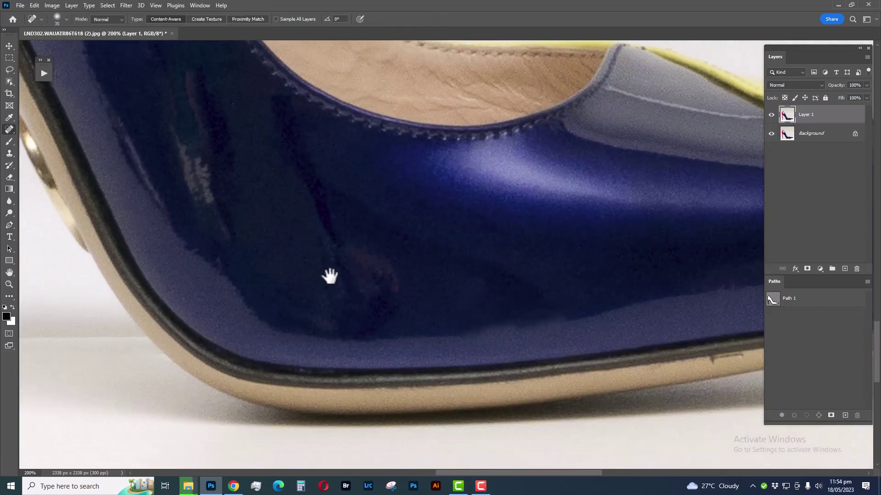
{"action": "key", "text": "shift+j"}
{"action": "key", "text": "shift+j"}
Patch the reflection streaks on the blue toe with clean leather and deselect.
{"action": "mouse_move", "coordinate": [412, 290]}
{"action": "left_mouse_down"}
{"action": "mouse_move", "coordinate": [379, 308]}
{"action": "mouse_move", "coordinate": [448, 304]}
{"action": "left_mouse_up"}
{"action": "mouse_move", "coordinate": [367, 302]}
{"action": "left_mouse_down"}
{"action": "mouse_move", "coordinate": [356, 272]}
{"action": "mouse_move", "coordinate": [320, 329]}
{"action": "left_mouse_up"}
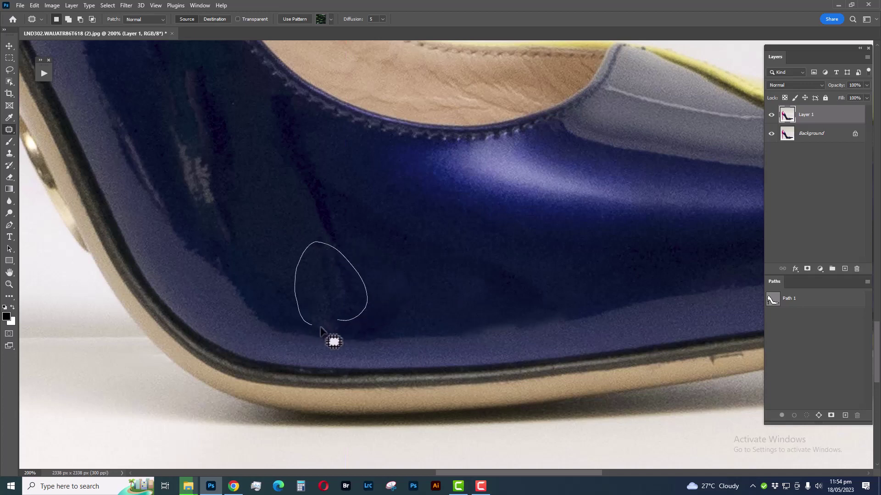
{"action": "left_click_drag", "start_coordinate": [410, 301], "coordinate": [404, 307]}
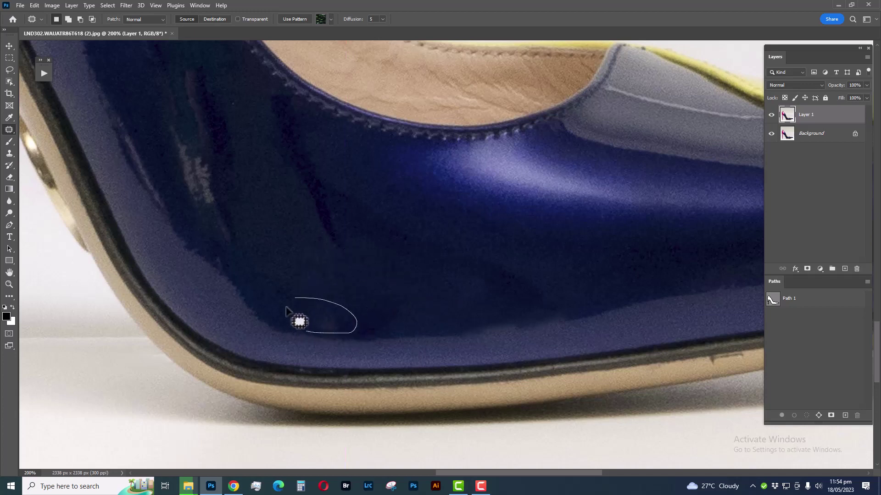
{"action": "left_click_drag", "start_coordinate": [311, 334], "coordinate": [303, 321]}
{"action": "left_click_drag", "start_coordinate": [251, 236], "coordinate": [346, 318]}
{"action": "mouse_move", "coordinate": [260, 222]}
{"action": "left_mouse_down"}
{"action": "mouse_move", "coordinate": [309, 331]}
{"action": "mouse_move", "coordinate": [383, 359]}
{"action": "mouse_move", "coordinate": [333, 317]}
{"action": "left_mouse_up"}
{"action": "mouse_move", "coordinate": [273, 141]}
{"action": "left_mouse_down"}
{"action": "mouse_move", "coordinate": [329, 315]}
{"action": "mouse_move", "coordinate": [403, 361]}
{"action": "left_mouse_up"}
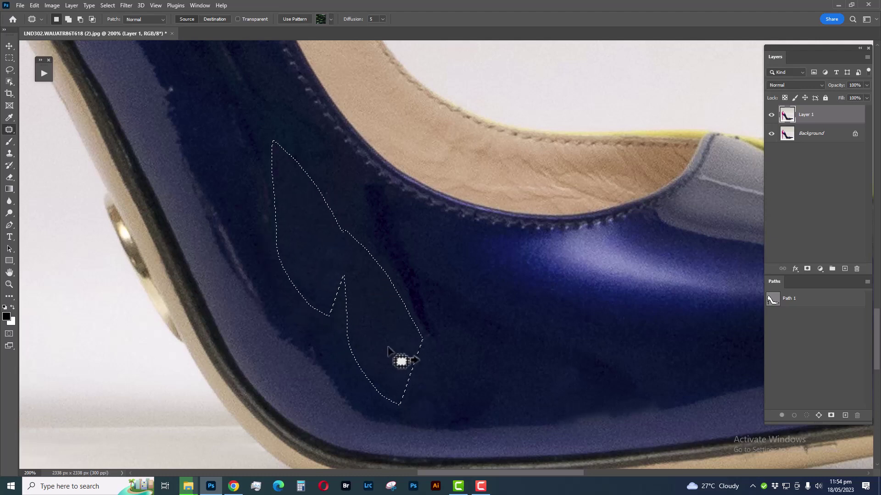
{"action": "mouse_move", "coordinate": [275, 236]}
{"action": "left_mouse_down"}
{"action": "mouse_move", "coordinate": [321, 255]}
{"action": "mouse_move", "coordinate": [260, 205]}
{"action": "mouse_move", "coordinate": [250, 151]}
{"action": "left_mouse_up"}
{"action": "key", "text": "ctrl+d"}
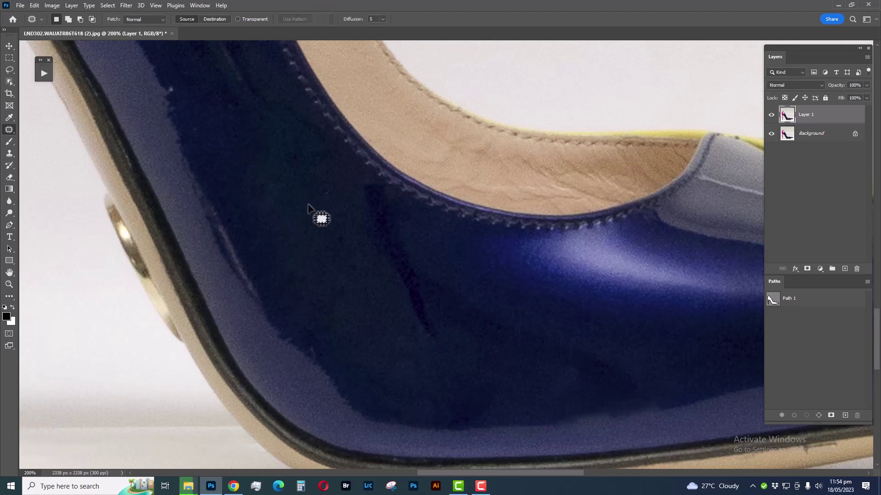
Patch out the two pale blemishes on the pink heel counter and deselect.
{"action": "scroll", "coordinate": [318, 216], "scroll_direction": "down", "scroll_amount": 1}
{"action": "scroll", "coordinate": [347, 252], "scroll_direction": "left", "scroll_amount": 5}
{"action": "scroll", "coordinate": [344, 269], "scroll_direction": "up", "scroll_amount": 3}
{"action": "scroll", "coordinate": [312, 246], "scroll_direction": "up", "scroll_amount": 3}
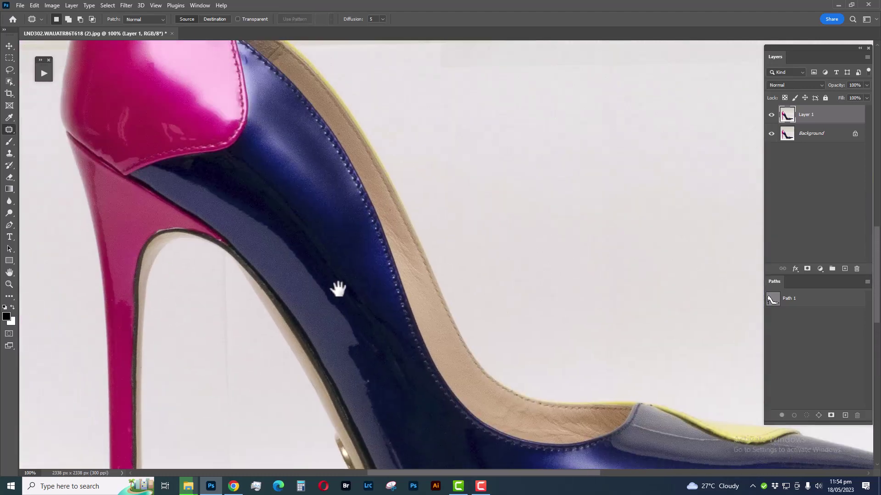
{"action": "scroll", "coordinate": [337, 284], "scroll_direction": "up", "scroll_amount": 3}
{"action": "scroll", "coordinate": [321, 289], "scroll_direction": "up", "scroll_amount": 2}
{"action": "scroll", "coordinate": [326, 298], "scroll_direction": "up", "scroll_amount": 1}
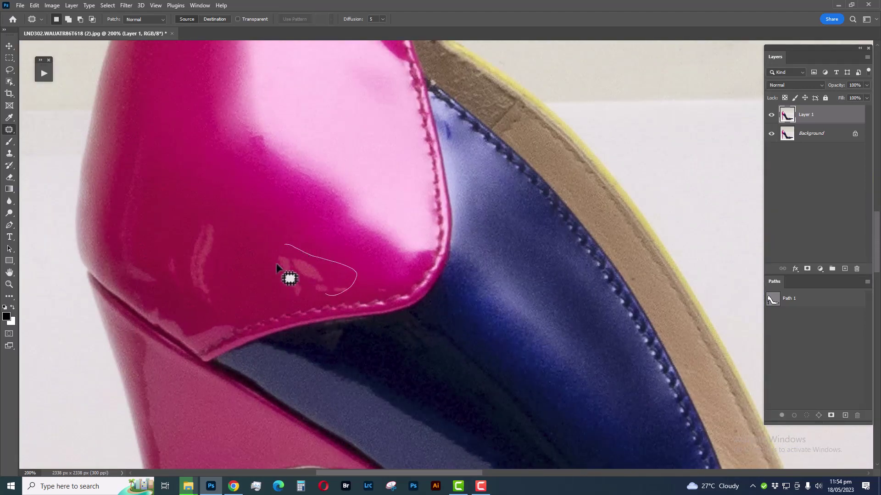
{"action": "mouse_move", "coordinate": [277, 266]}
{"action": "left_mouse_down"}
{"action": "mouse_move", "coordinate": [282, 248]}
{"action": "mouse_move", "coordinate": [252, 217]}
{"action": "left_mouse_up"}
{"action": "mouse_move", "coordinate": [198, 216]}
{"action": "left_mouse_down"}
{"action": "mouse_move", "coordinate": [169, 250]}
{"action": "mouse_move", "coordinate": [174, 238]}
{"action": "mouse_move", "coordinate": [220, 291]}
{"action": "left_mouse_up"}
{"action": "key", "text": "ctrl+d"}
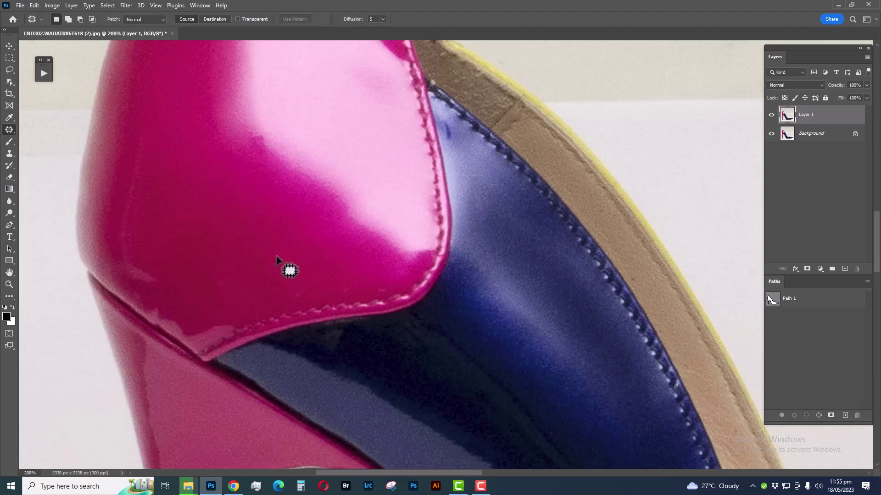
{"action": "scroll", "coordinate": [277, 260], "scroll_direction": "down", "scroll_amount": 3}
{"action": "scroll", "coordinate": [284, 271], "scroll_direction": "down", "scroll_amount": 3}
{"action": "scroll", "coordinate": [298, 266], "scroll_direction": "right", "scroll_amount": 3}
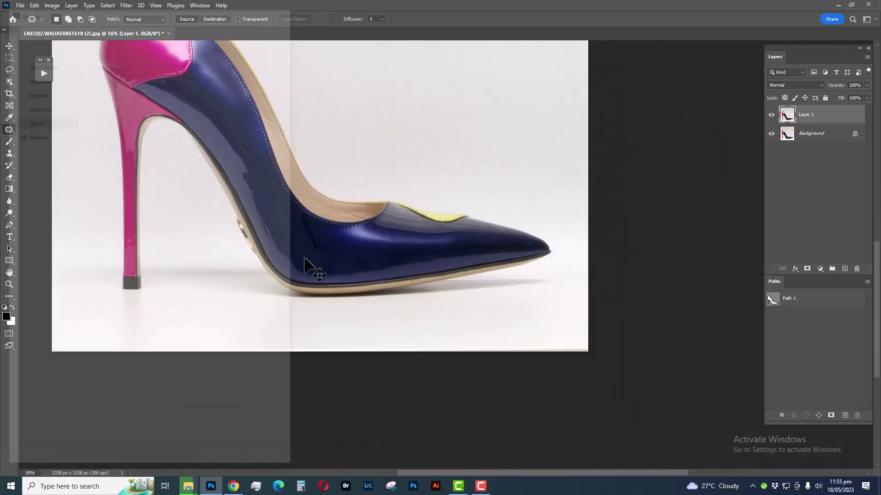
Save a TIFF copy of the retouched image and lasso the sole and floor shadow.
{"action": "key", "text": "Return"}
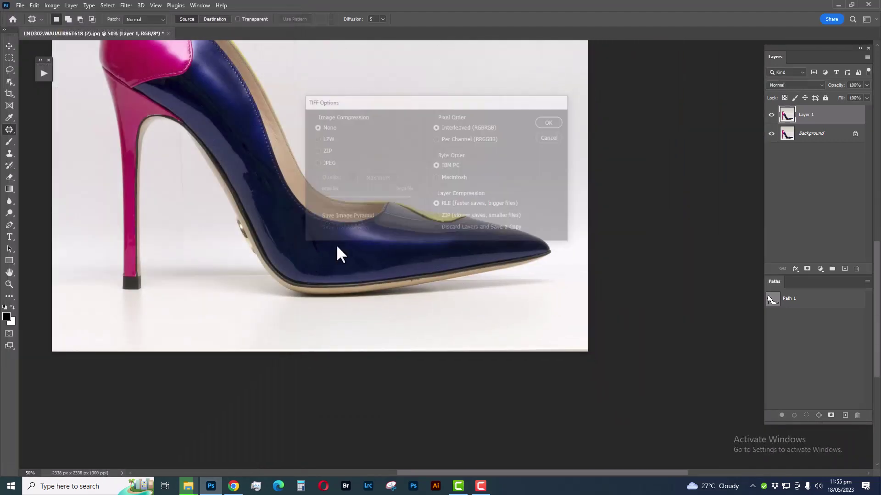
{"action": "key", "text": "Return"}
{"action": "key", "text": "l"}
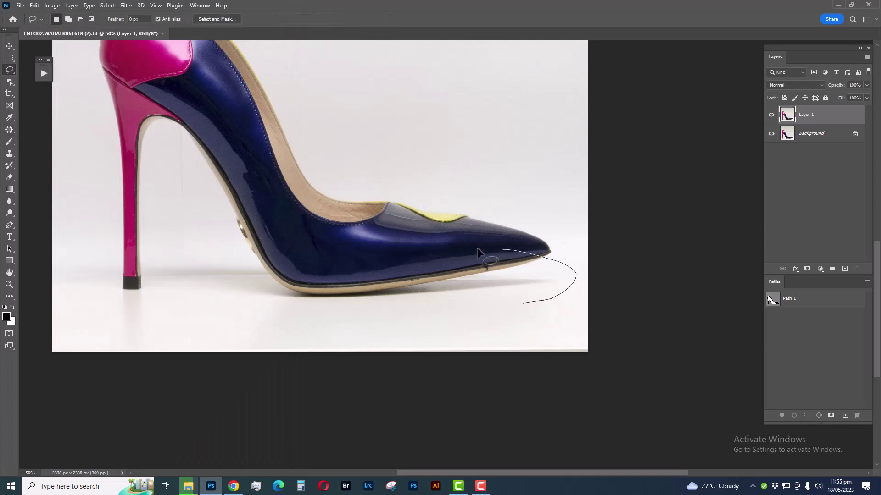
{"action": "left_click_drag", "start_coordinate": [127, 316], "coordinate": [129, 316]}
Add the area under the heel to the selection and merge the layers.
{"action": "key", "text": "shift"}
{"action": "left_click_drag", "start_coordinate": [125, 289], "coordinate": [152, 303]}
{"action": "key", "text": "ctrl+e"}
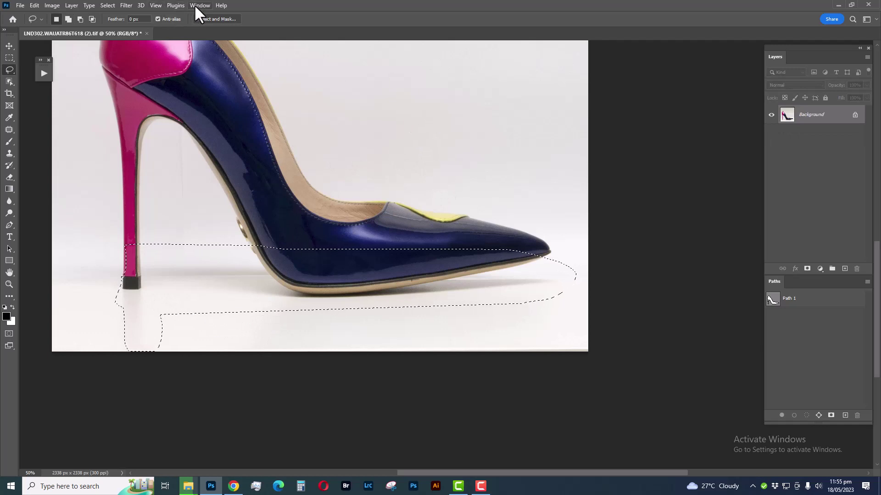
Duplicate the Blue channel, fill outside the selection white, deselect, and invert it.
{"action": "left_click", "coordinate": [197, 5]}
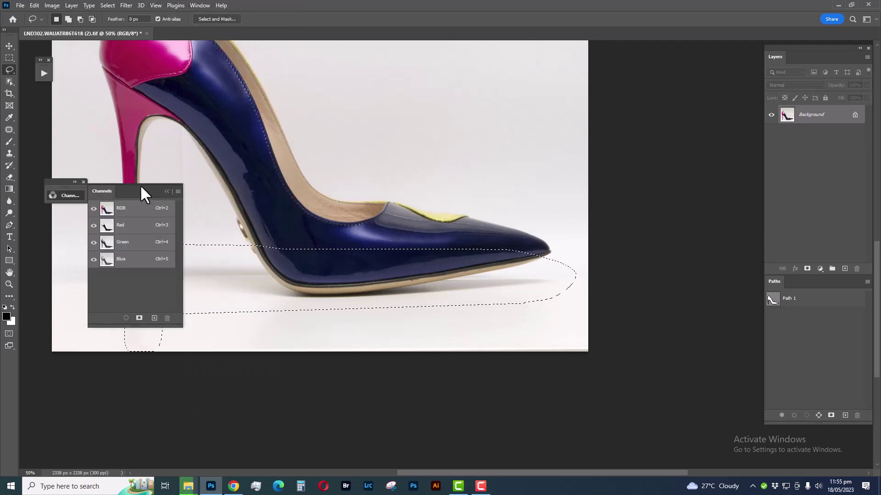
{"action": "left_click_drag", "start_coordinate": [142, 191], "coordinate": [669, 104]}
{"action": "mouse_move", "coordinate": [655, 179]}
{"action": "left_mouse_down"}
{"action": "mouse_move", "coordinate": [680, 212]}
{"action": "mouse_move", "coordinate": [681, 232]}
{"action": "left_mouse_up"}
{"action": "key", "text": "alt+BackSpace"}
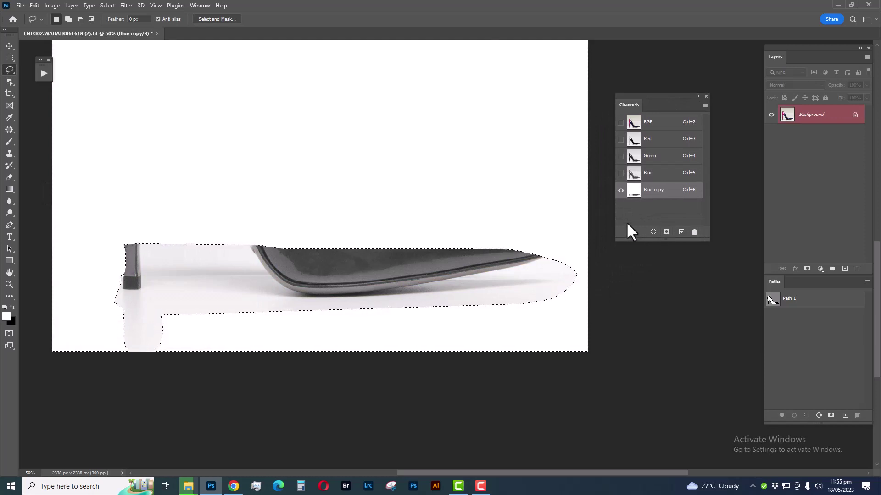
{"action": "key", "text": "ctrl+d"}
{"action": "key", "text": "ctrl+i"}
Raise the Levels black input on Blue copy to deepen the shadow mask.
{"action": "key", "text": "ctrl+l"}
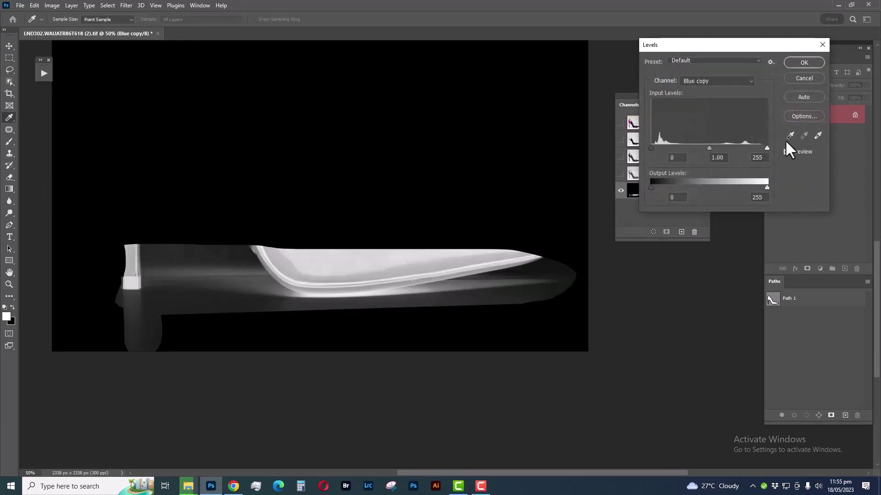
{"action": "left_click", "coordinate": [540, 296]}
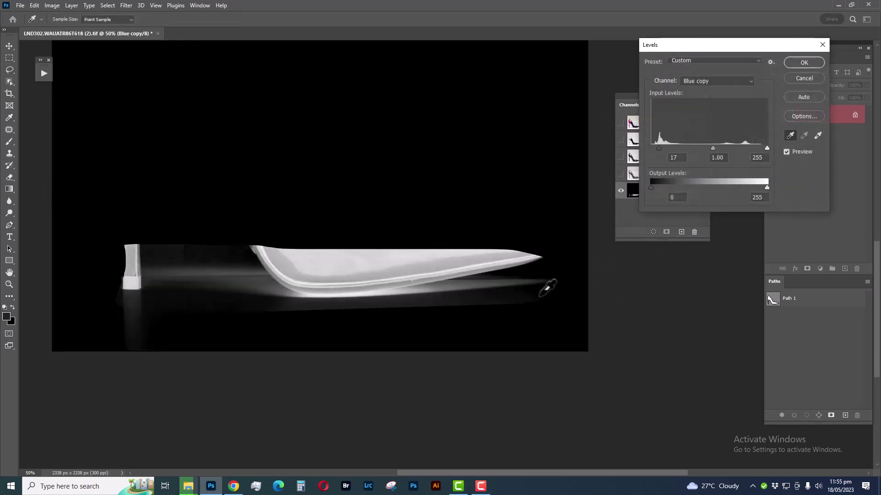
{"action": "left_click_drag", "start_coordinate": [658, 148], "coordinate": [662, 148]}
{"action": "left_click", "coordinate": [666, 146]}
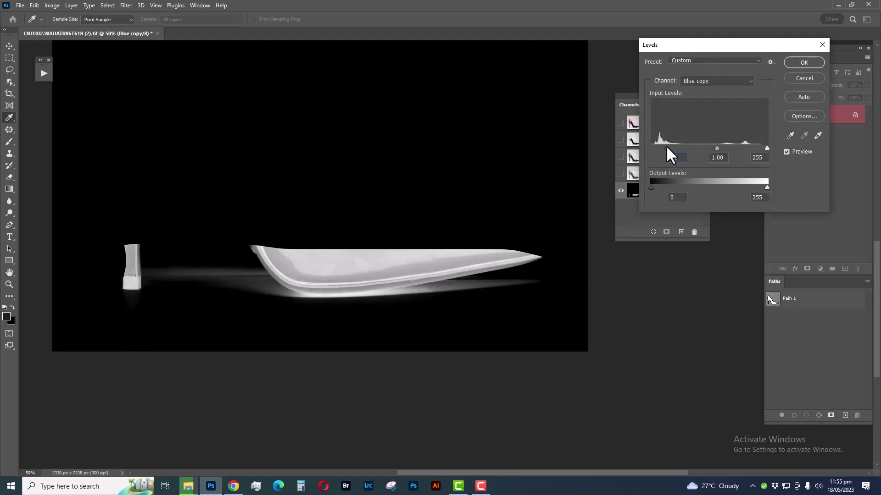
{"action": "key", "text": "Return"}
Load Blue copy as a feathered selection, delete the channel, and copy the shadow area.
{"action": "key", "text": "l"}
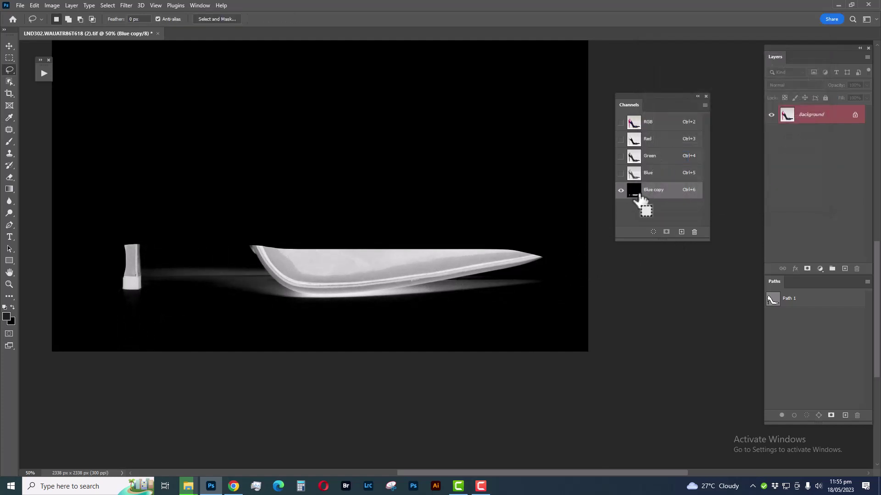
{"action": "left_click", "coordinate": [637, 192], "text": "ctrl"}
{"action": "key", "text": "shift+F6"}
{"action": "key", "text": "Return"}
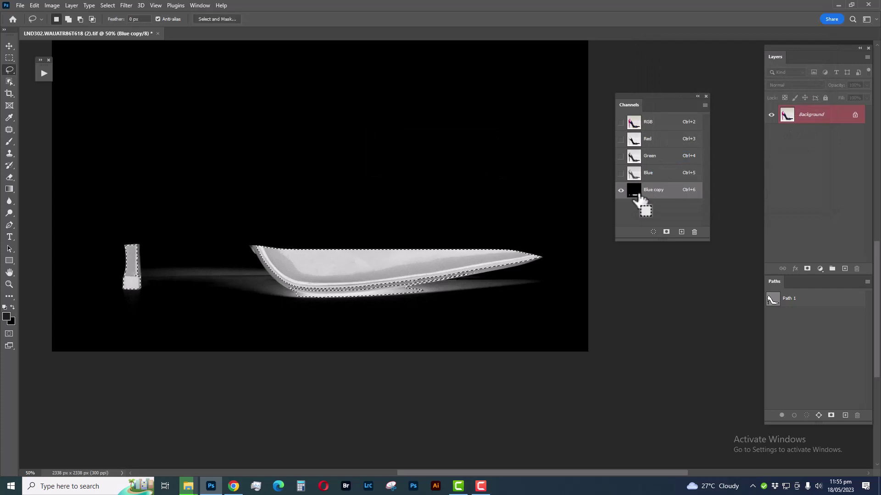
{"action": "left_click_drag", "start_coordinate": [672, 198], "coordinate": [694, 232]}
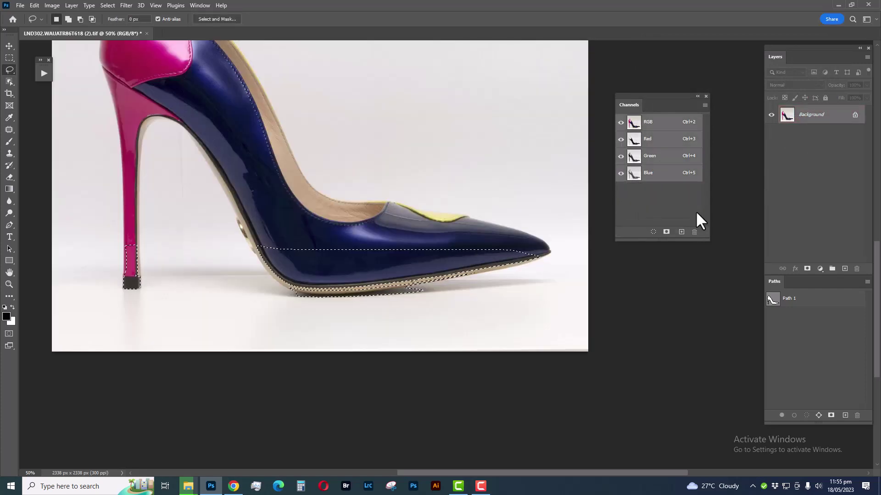
{"action": "key", "text": "ctrl+j"}
{"action": "key", "text": "ctrl+j"}
{"action": "key", "text": "ctrl+z"}
Add a white-filled layer above the Background.
{"action": "left_click", "coordinate": [817, 143]}
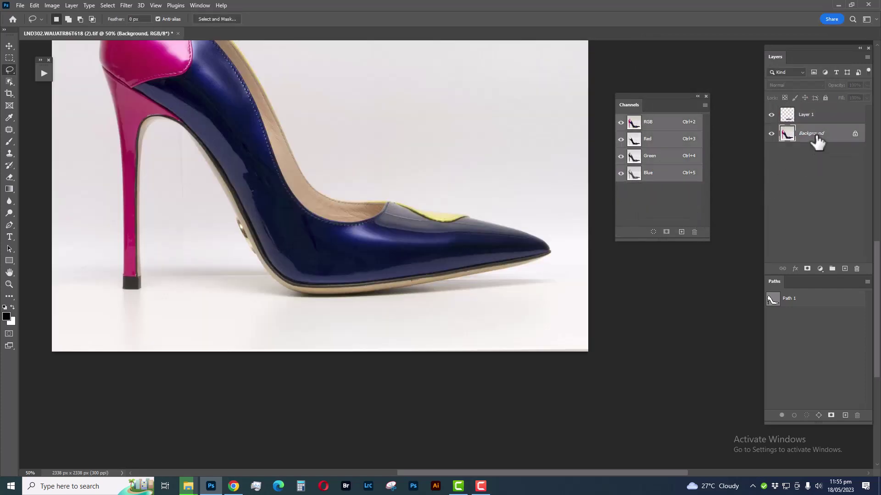
{"action": "key", "text": "ctrl+j"}
{"action": "key", "text": "ctrl+BackSpace"}
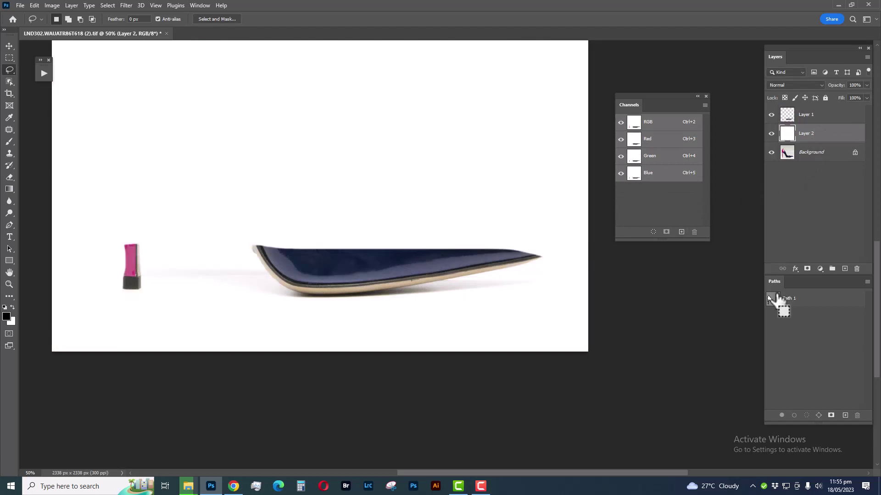
Feather the shoe selection 0.5 px, copy the shoe from Background, and move it to the top.
{"action": "key", "text": "shift+F6"}
{"action": "type", "text": "0.5"}
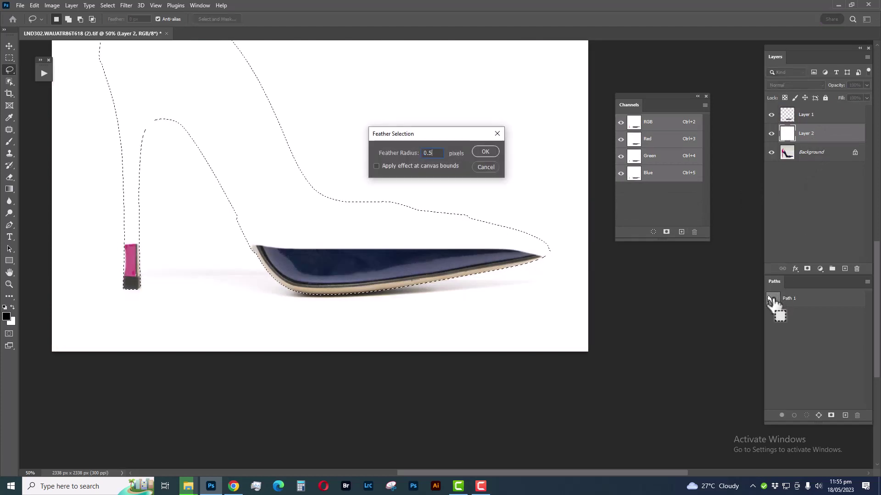
{"action": "key", "text": "Return"}
{"action": "left_click", "coordinate": [807, 155]}
{"action": "key", "text": "ctrl+j"}
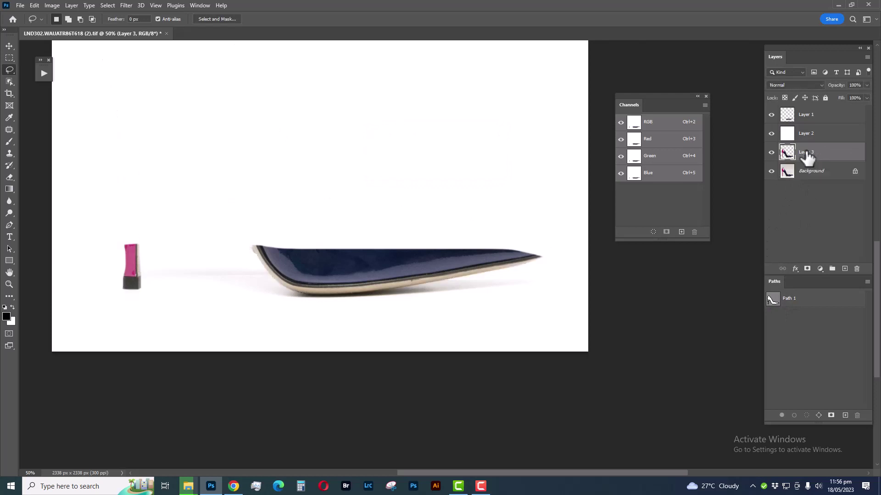
{"action": "key", "text": "ctrl+shift+bracketright"}
{"action": "key", "text": "p"}
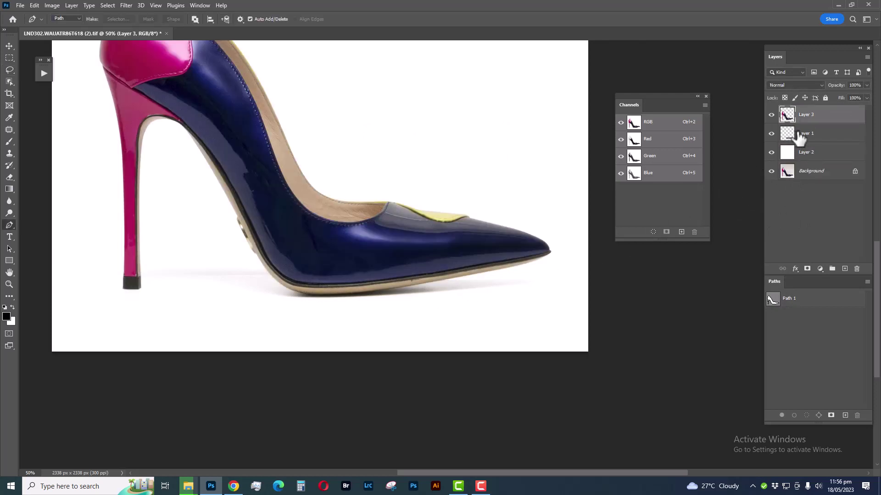
{"action": "left_click", "coordinate": [799, 135]}
{"action": "left_click", "coordinate": [441, 303], "text": "ctrl"}
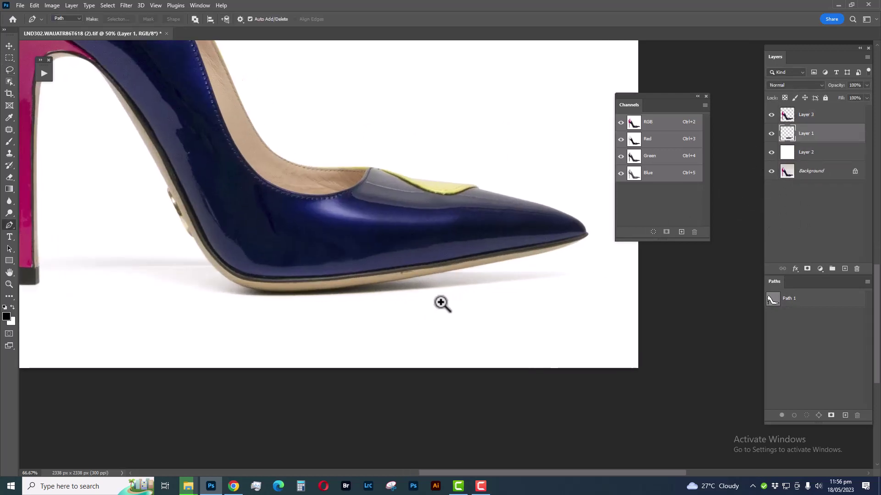
{"action": "left_click", "coordinate": [440, 303], "text": "ctrl+alt"}
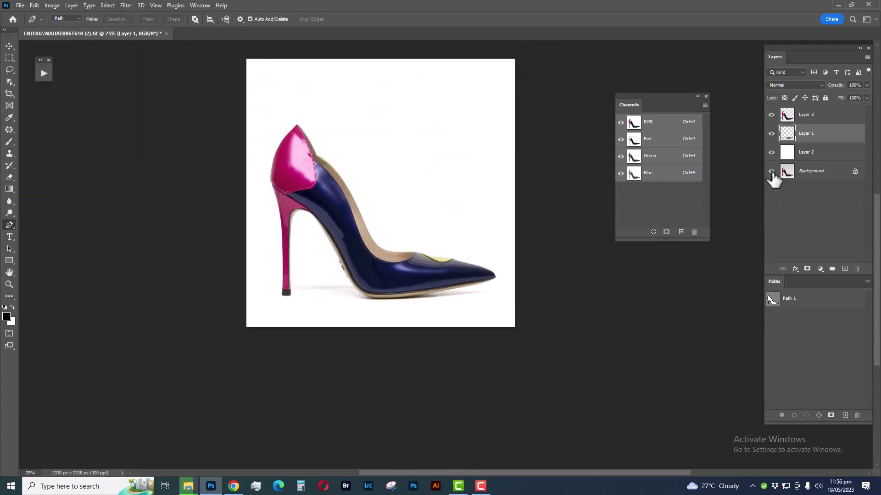
{"action": "left_click", "coordinate": [771, 171], "text": "alt"}
{"action": "left_click", "coordinate": [771, 172], "text": "alt"}
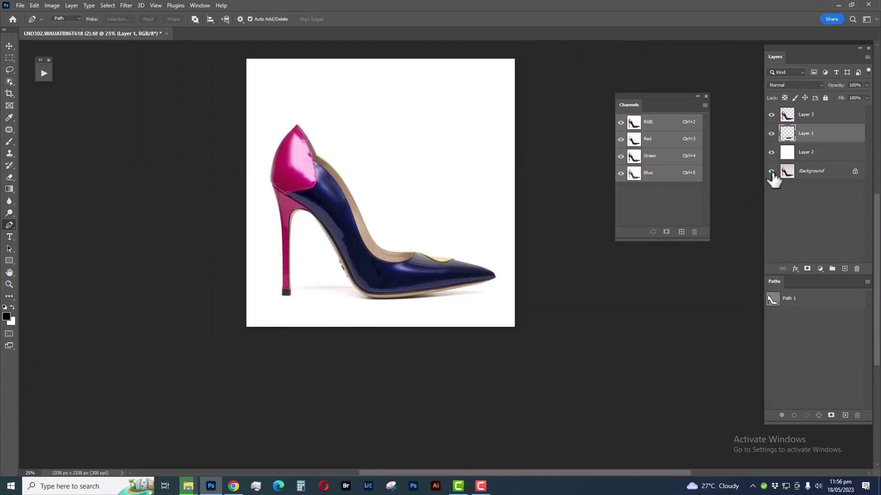